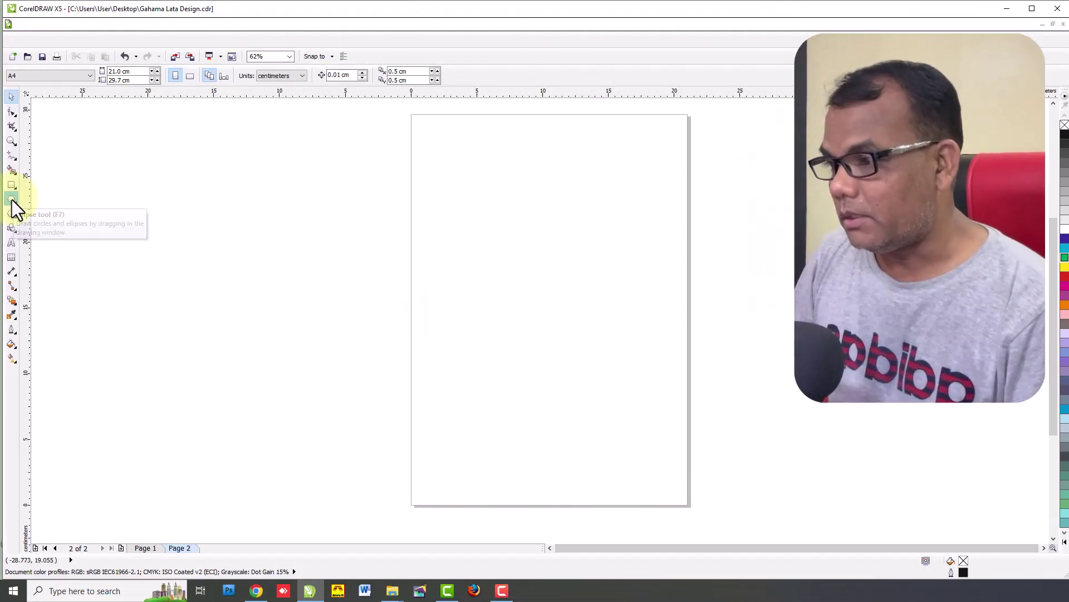
Draw a tall ellipse with the Ellipse tool (F7) and centre it on the A4 page
click(11, 199)
drag(477, 190, 628, 401)
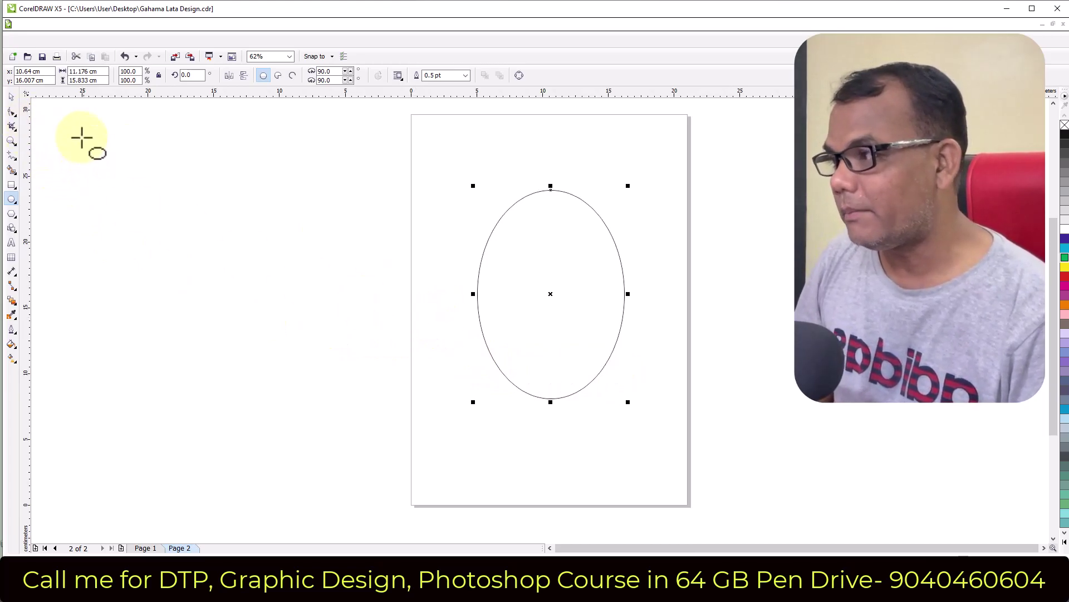
click(11, 97)
click(203, 258)
click(479, 291)
drag(559, 292, 729, 297)
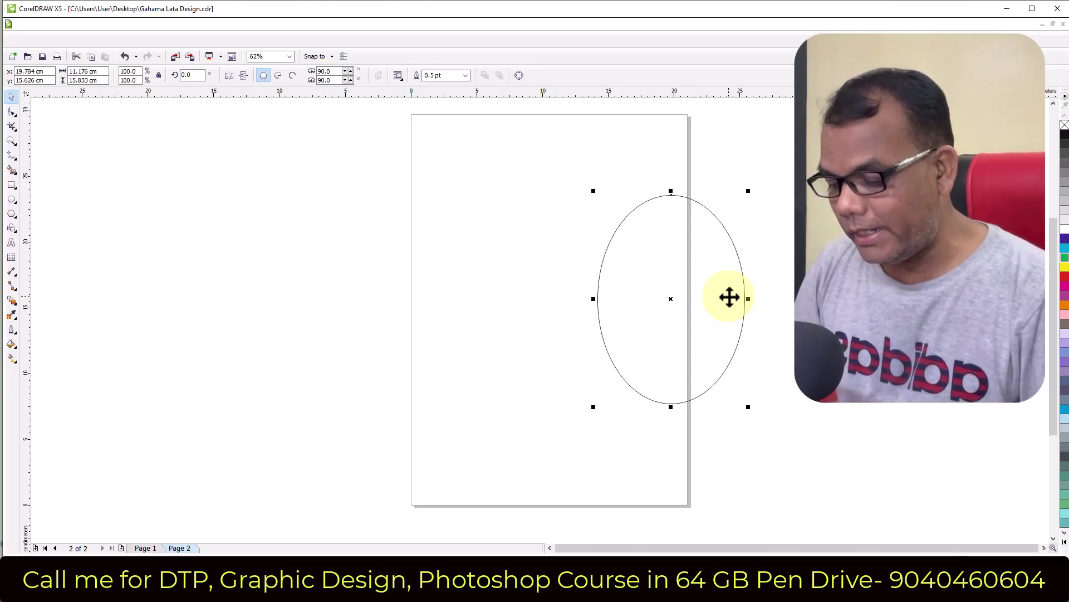
key(p)
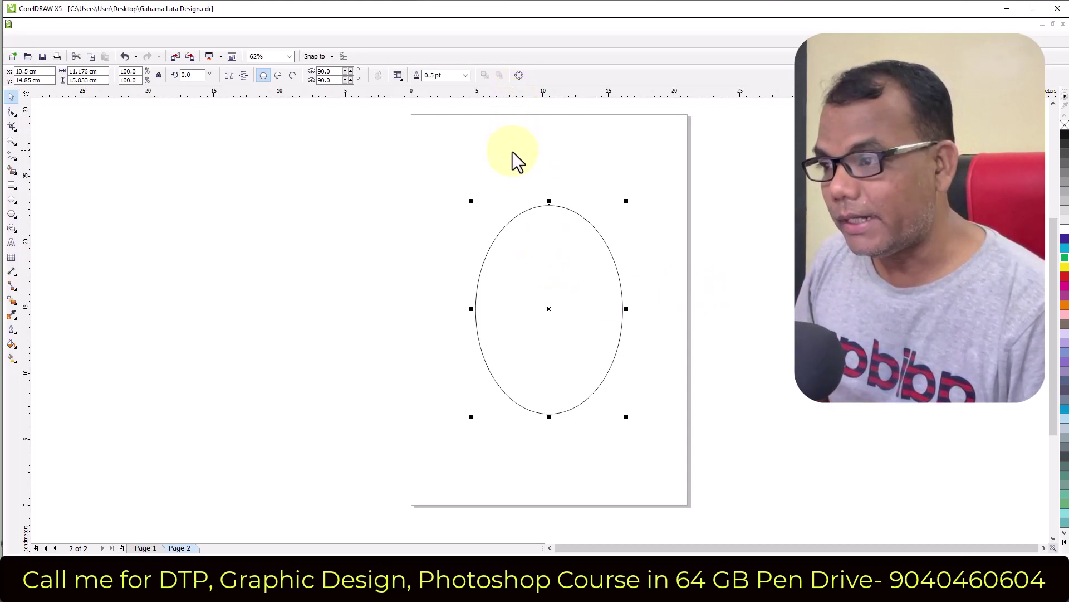
Add a horizontal guideline through the ellipse's centre at y 14.85 cm and a vertical one at x 10.5 cm
drag(512, 152, 511, 159)
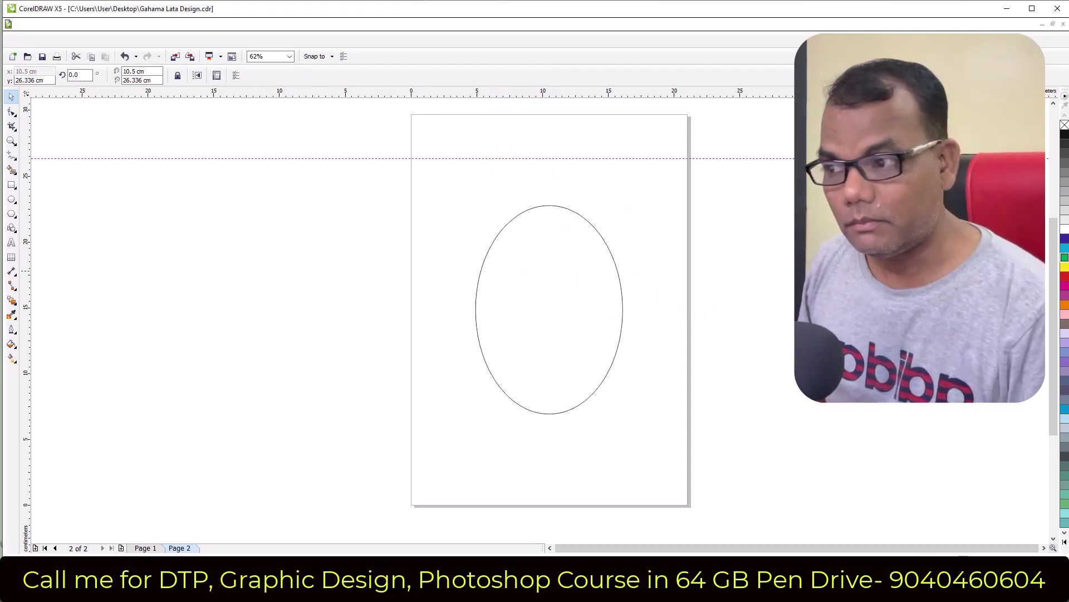
key(Escape)
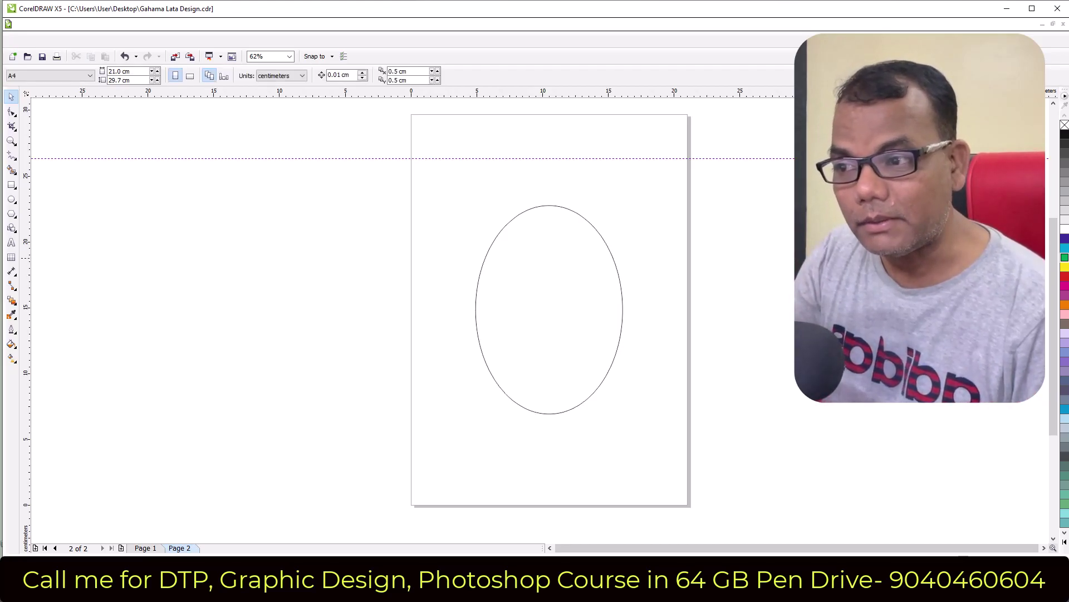
click(763, 158)
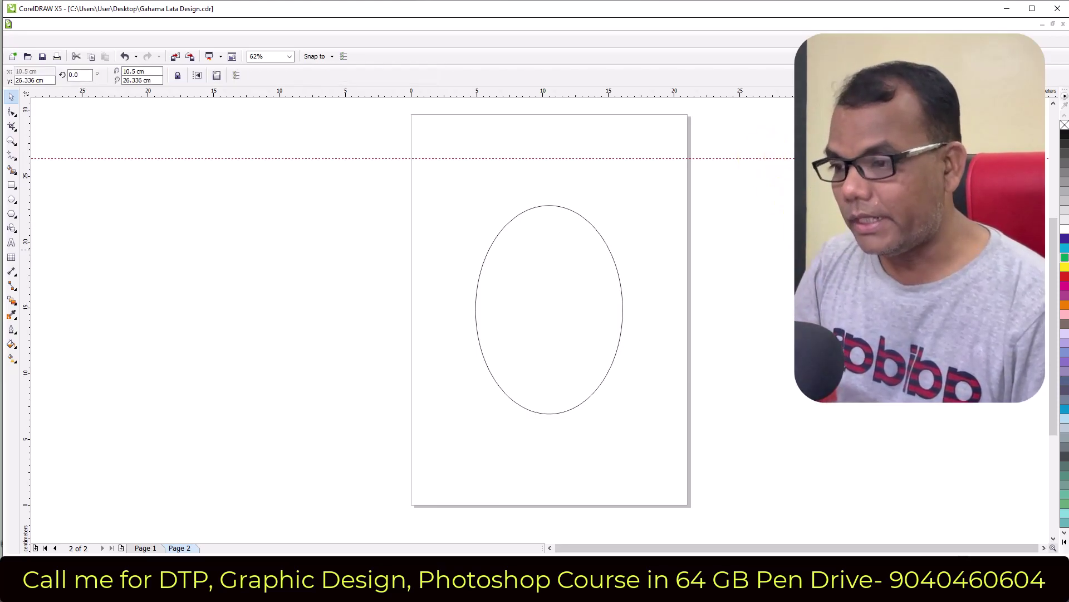
drag(763, 158, 764, 309)
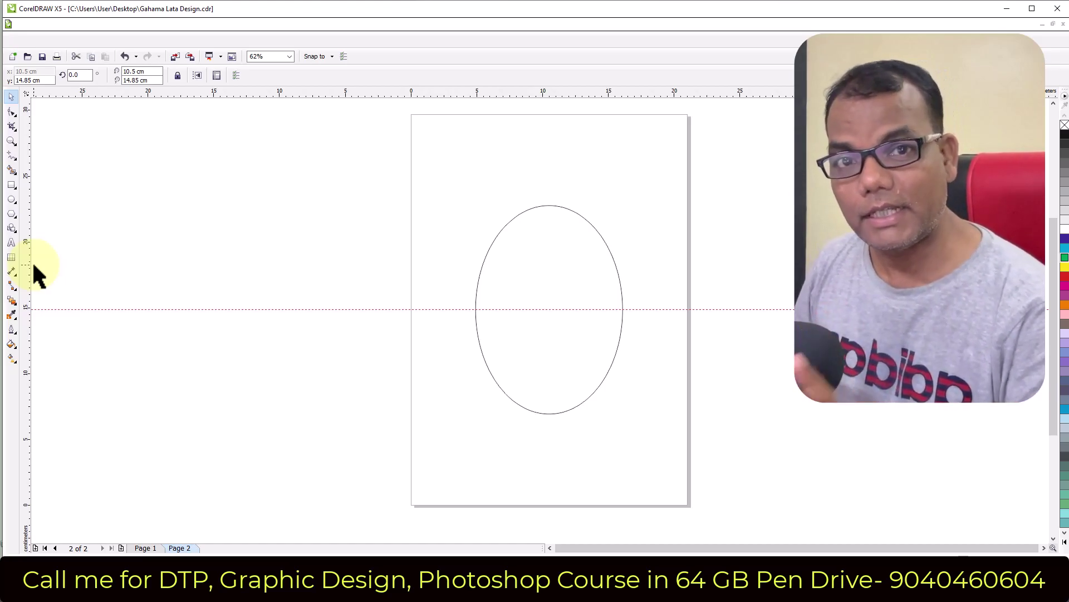
drag(26, 279, 439, 282)
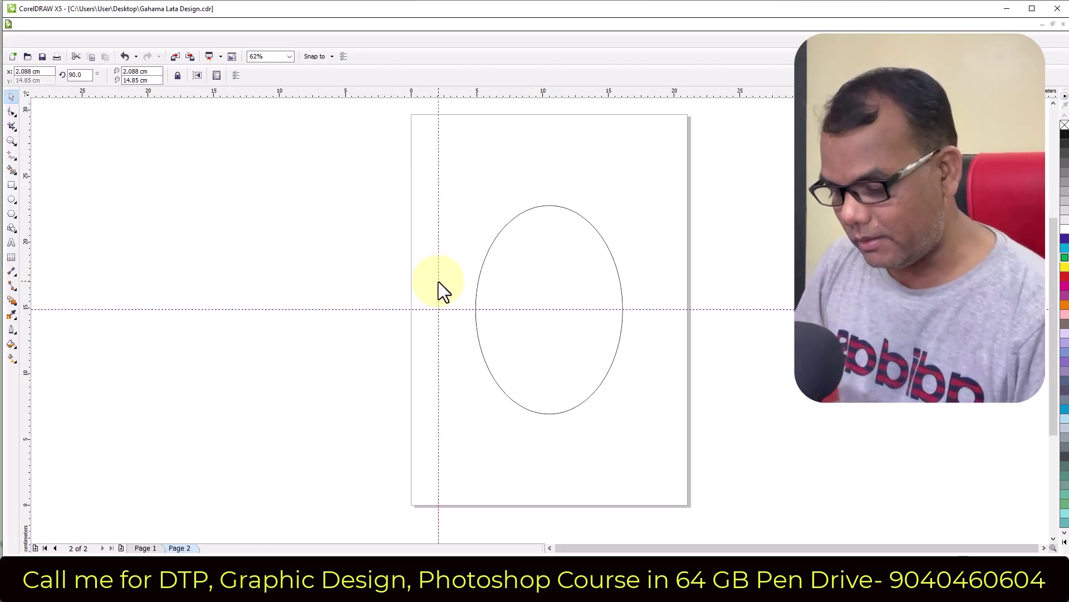
Centre the vertical guideline on the page
key(p)
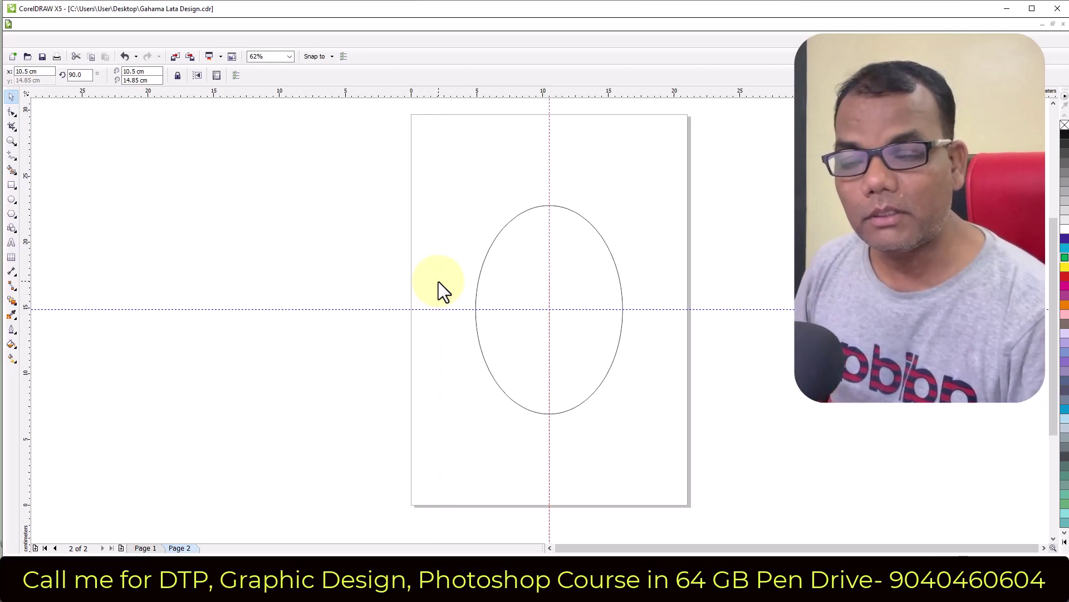
click(404, 278)
scroll(551, 312, up, 4)
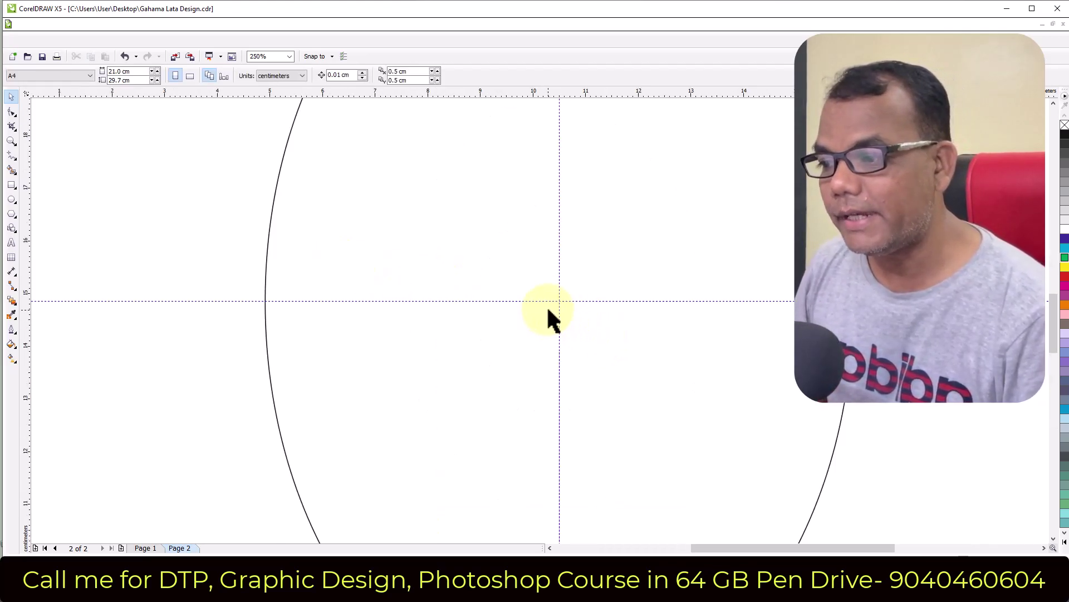
scroll(546, 306, up, 2)
scroll(574, 307, down, 4)
scroll(559, 306, down, 2)
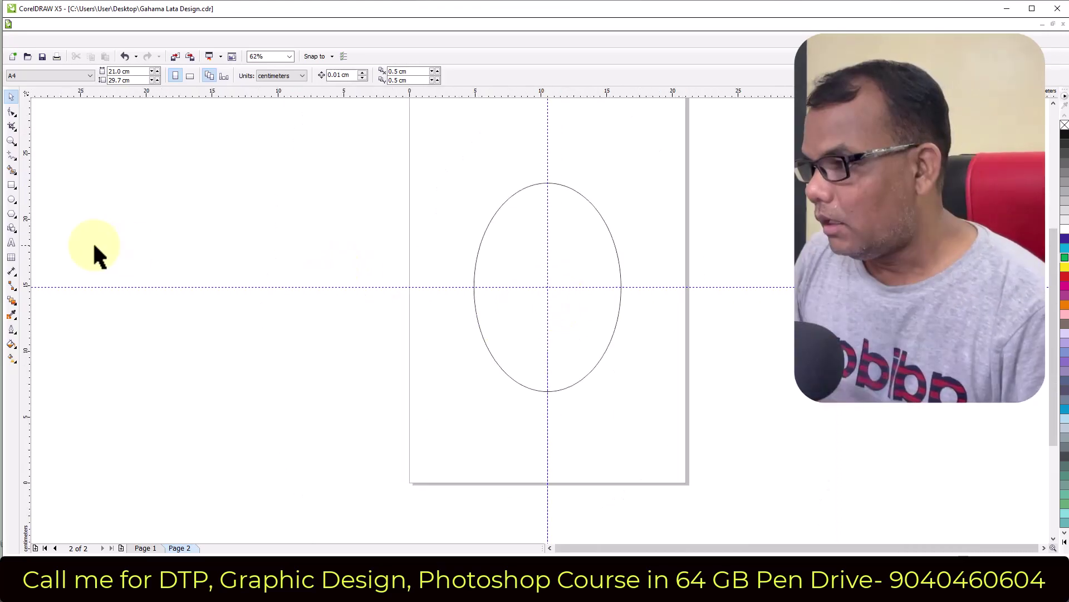
Draw a small ellipse above-left of the large ellipse
click(12, 198)
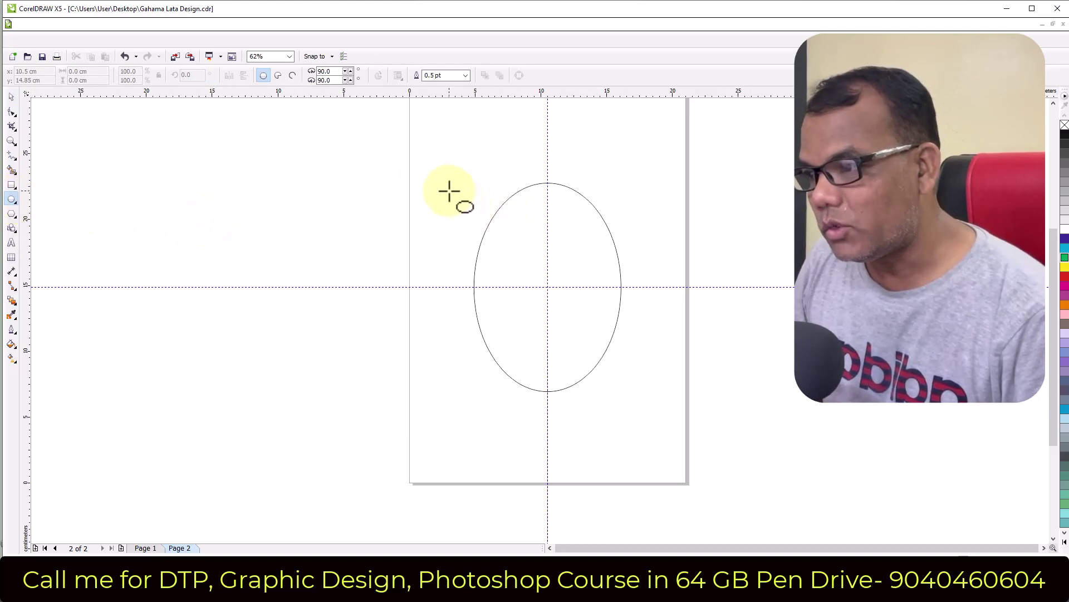
drag(428, 169, 462, 218)
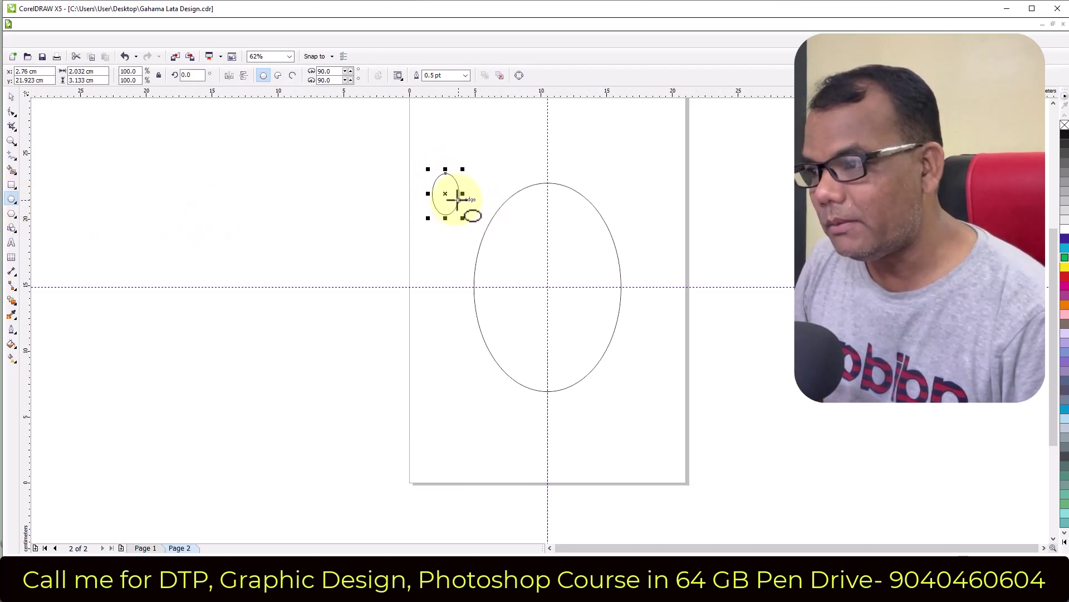
scroll(458, 198, up, 3)
scroll(463, 213, down, 1)
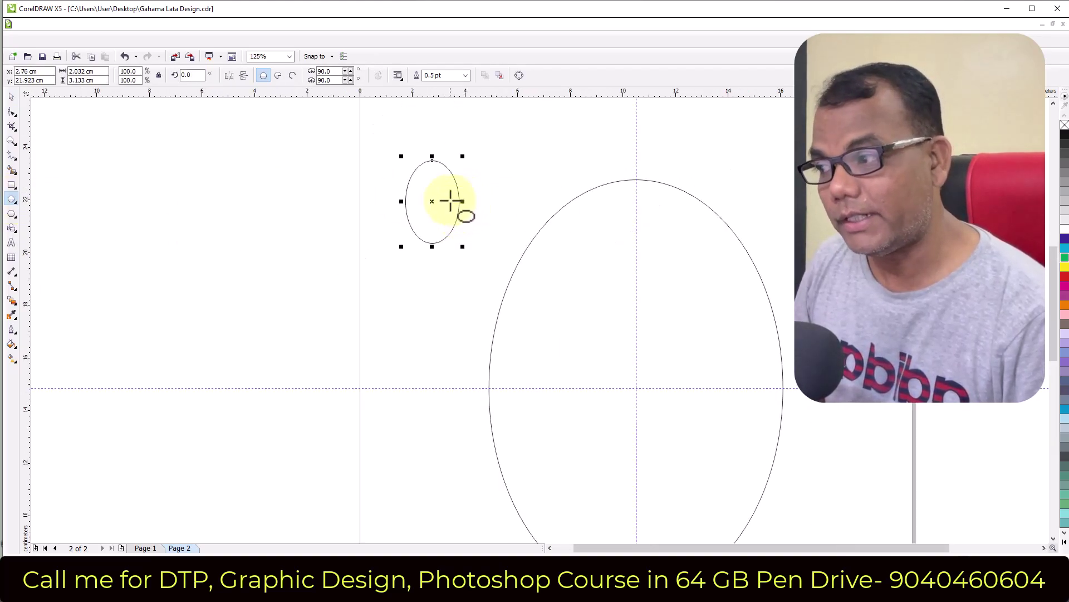
Duplicate the small ellipse with + and shift the copy right so the two overlap
click(11, 98)
click(292, 205)
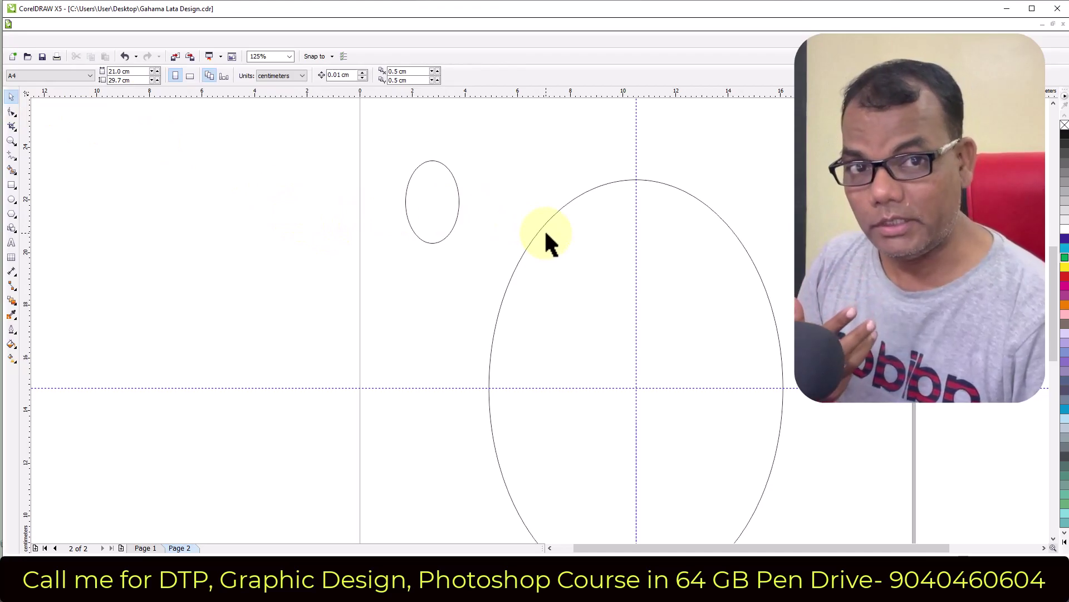
click(444, 207)
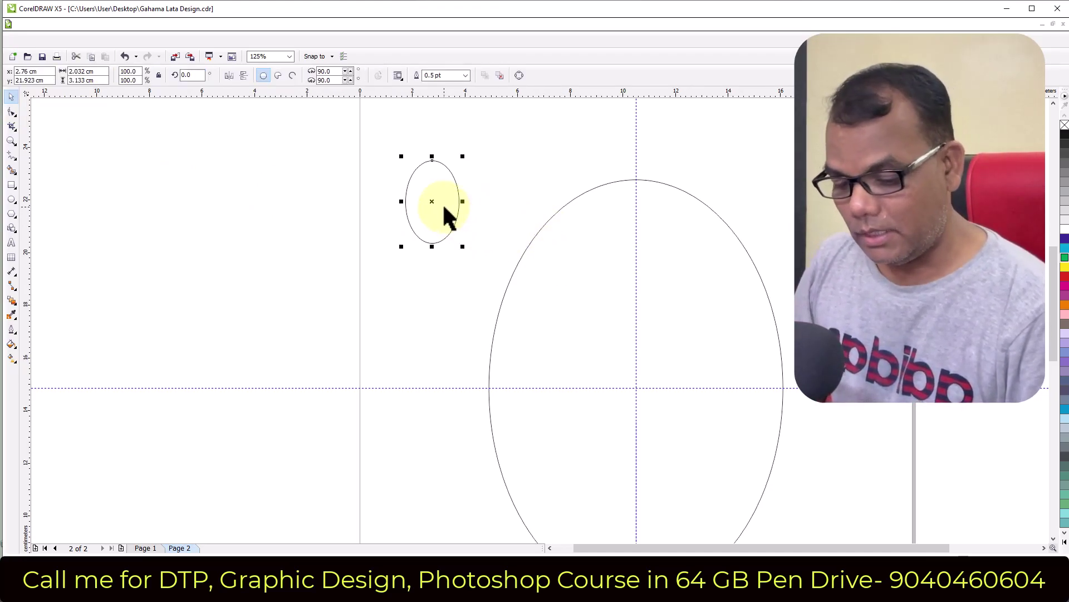
key(plus)
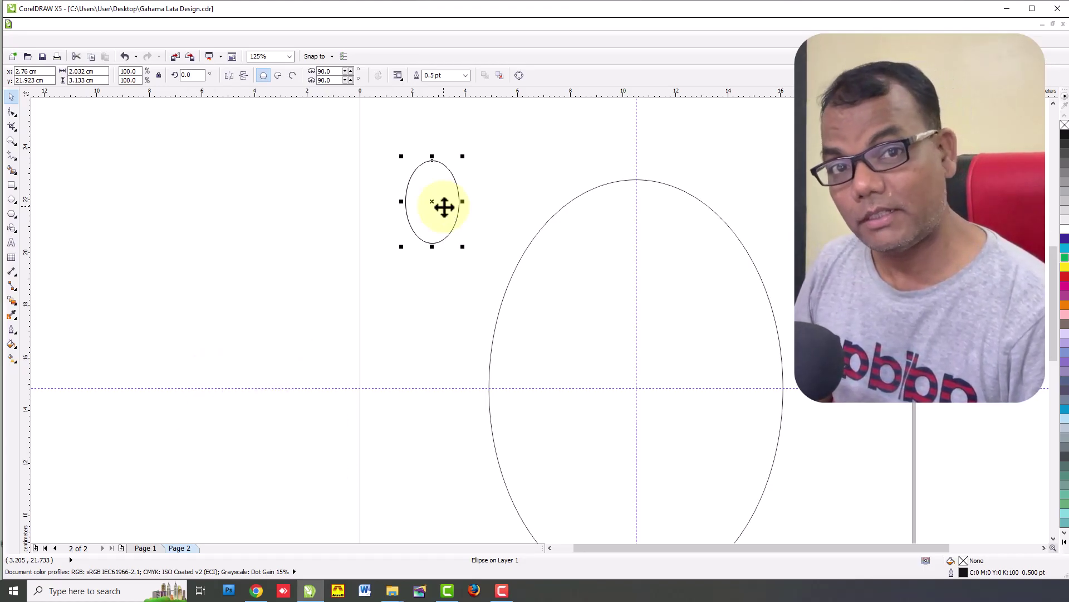
drag(444, 207, 470, 208)
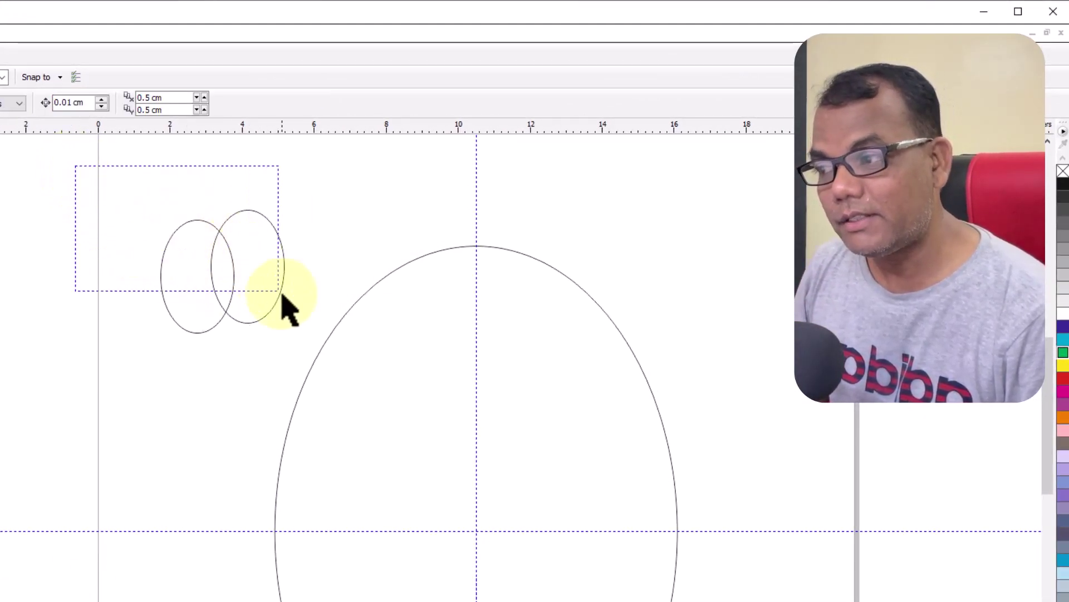
Bottom-align the two small ellipses and intersect them into a lens shape
drag(75, 167, 331, 423)
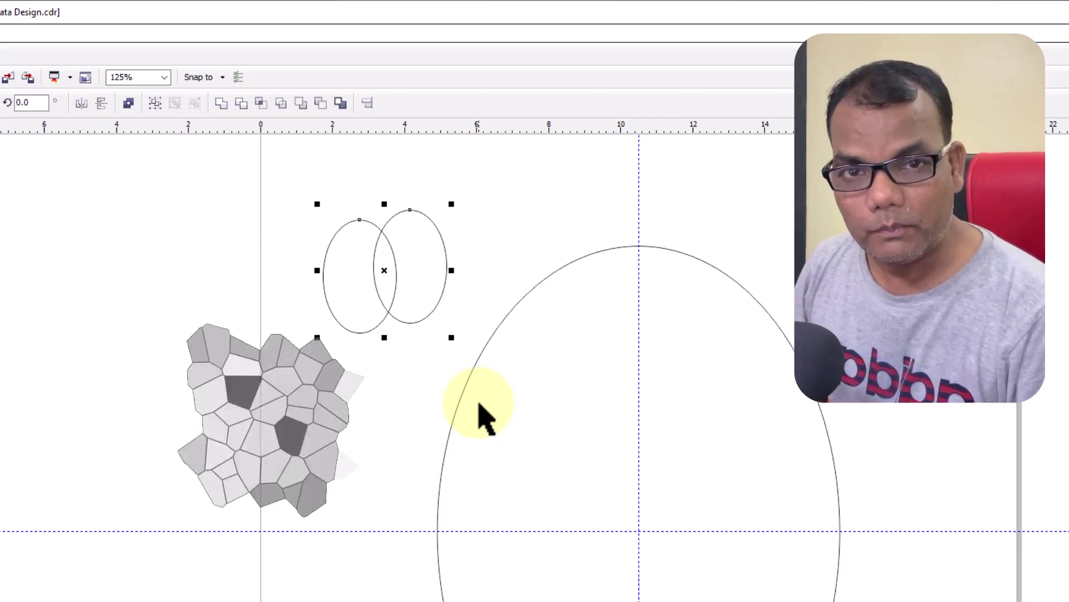
key(b)
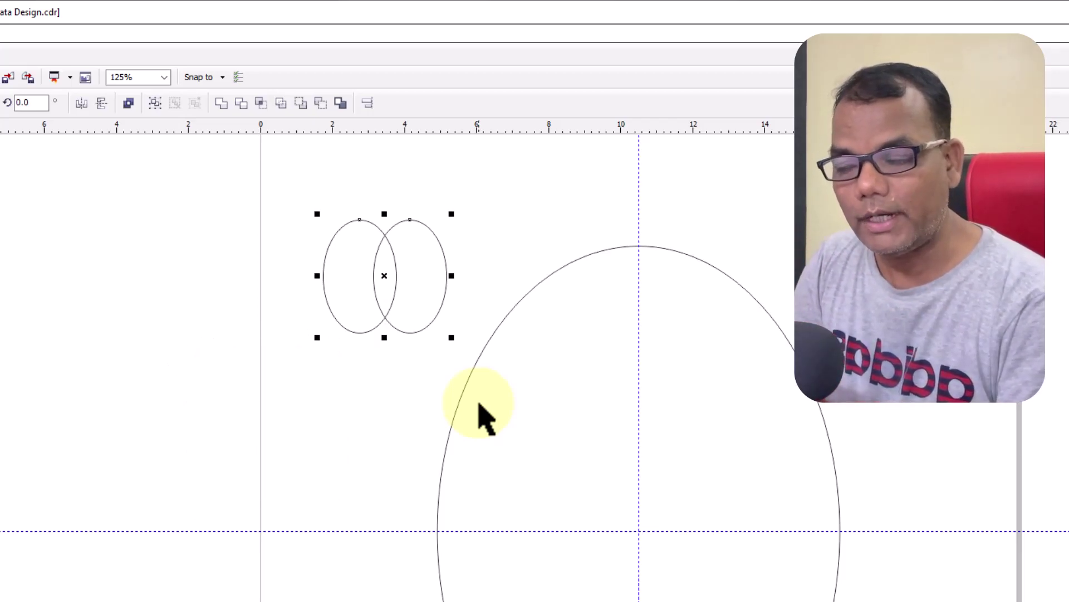
key(Escape)
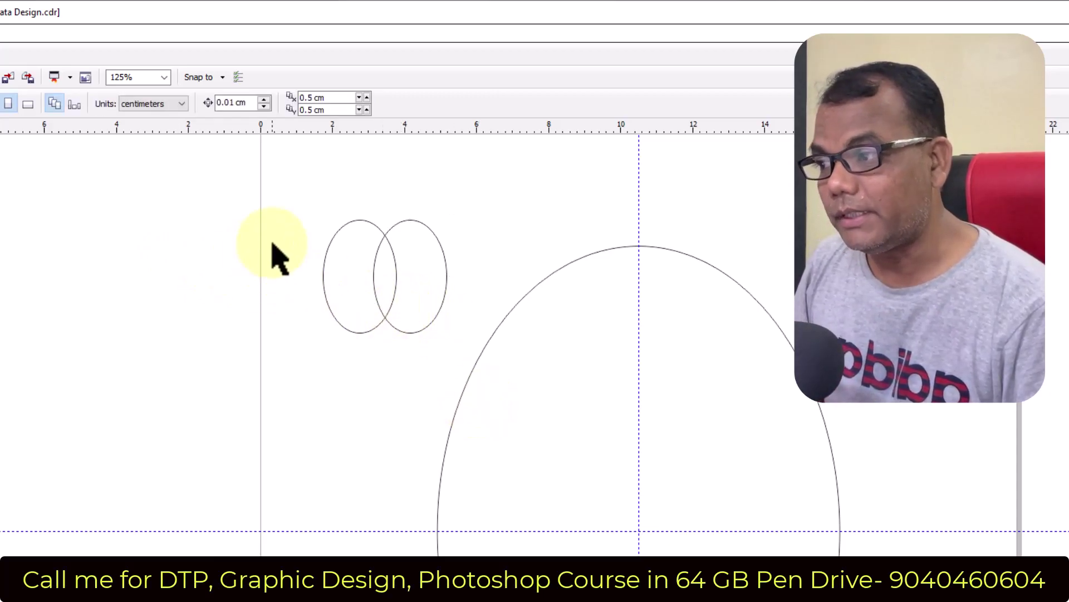
drag(217, 184, 511, 389)
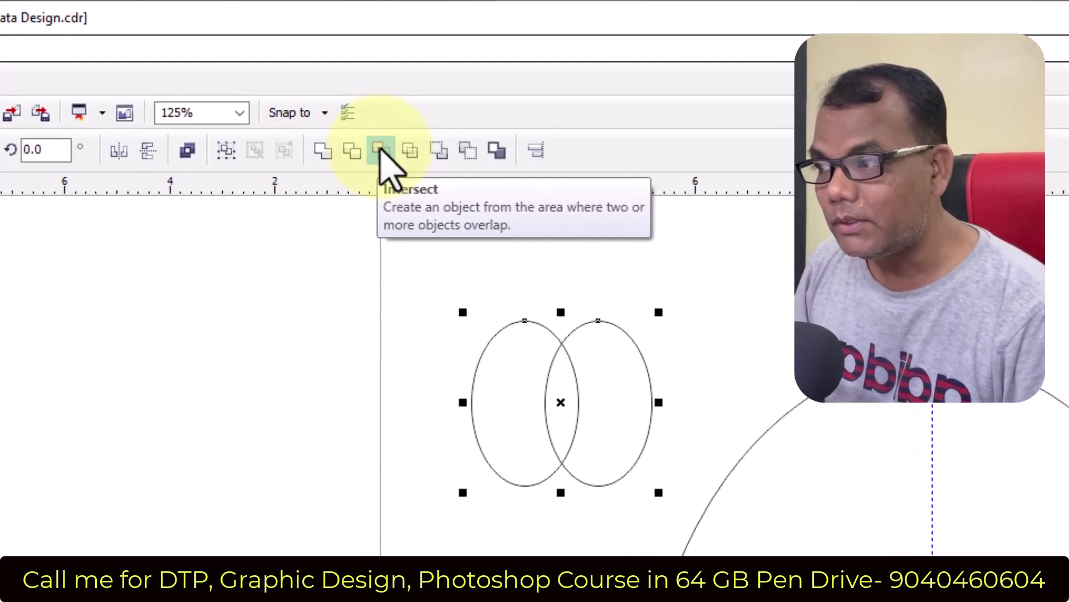
click(382, 149)
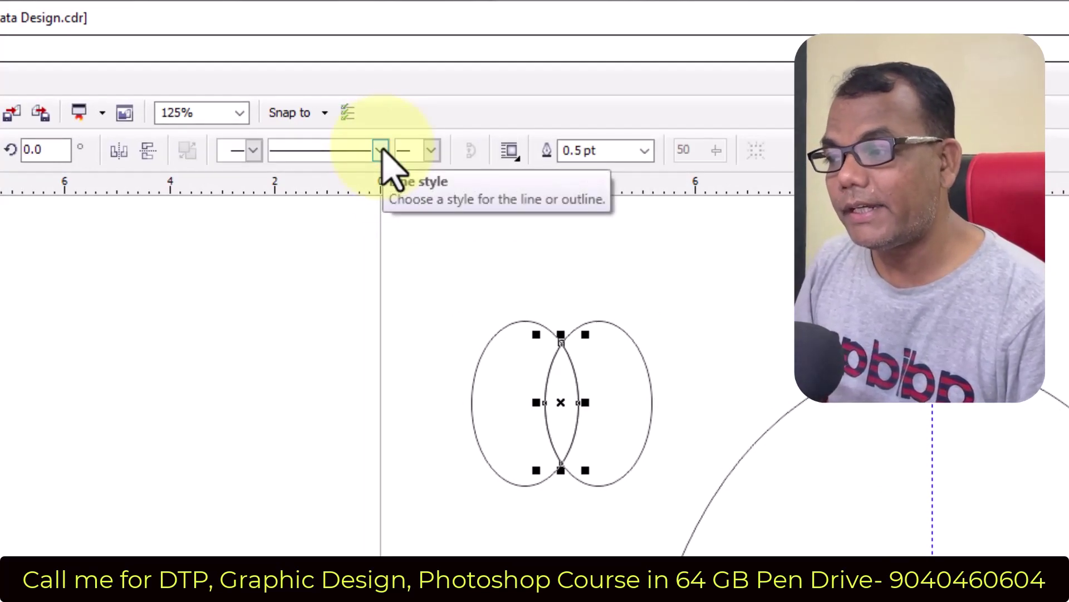
Pull both original ellipses away from the lens and delete them
click(295, 375)
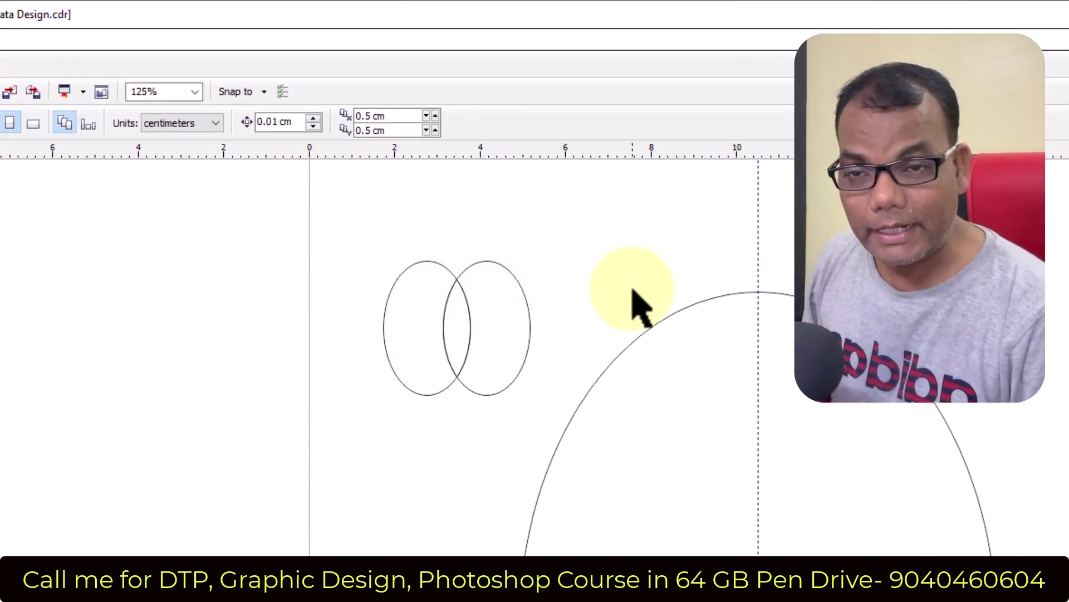
drag(529, 328, 635, 298)
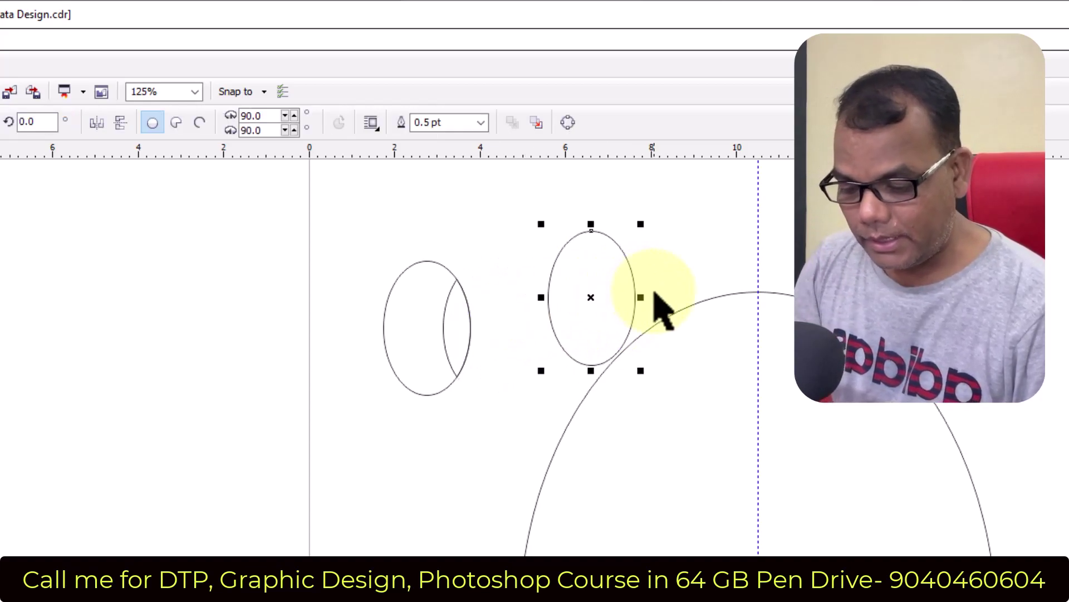
key(Delete)
drag(386, 346, 204, 352)
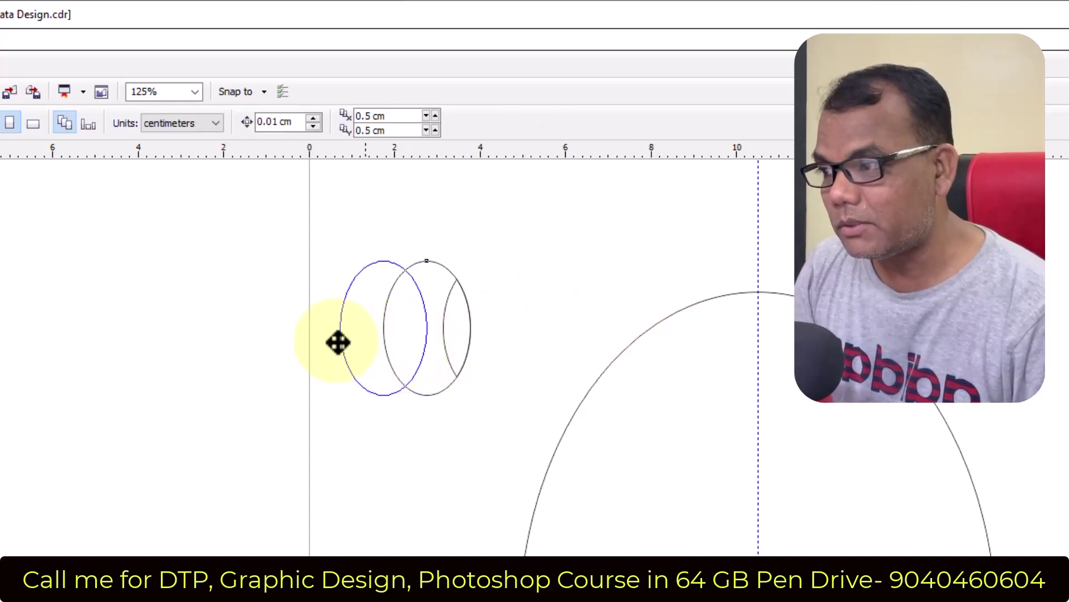
key(Delete)
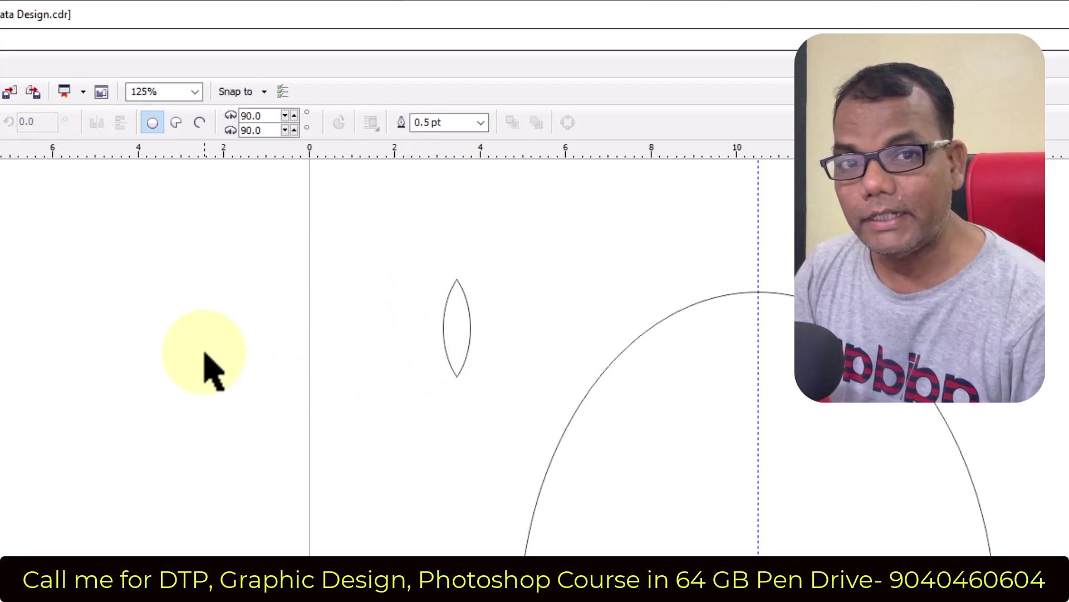
Shift the lens-shaped leaf slightly down and to the right
drag(395, 238, 546, 508)
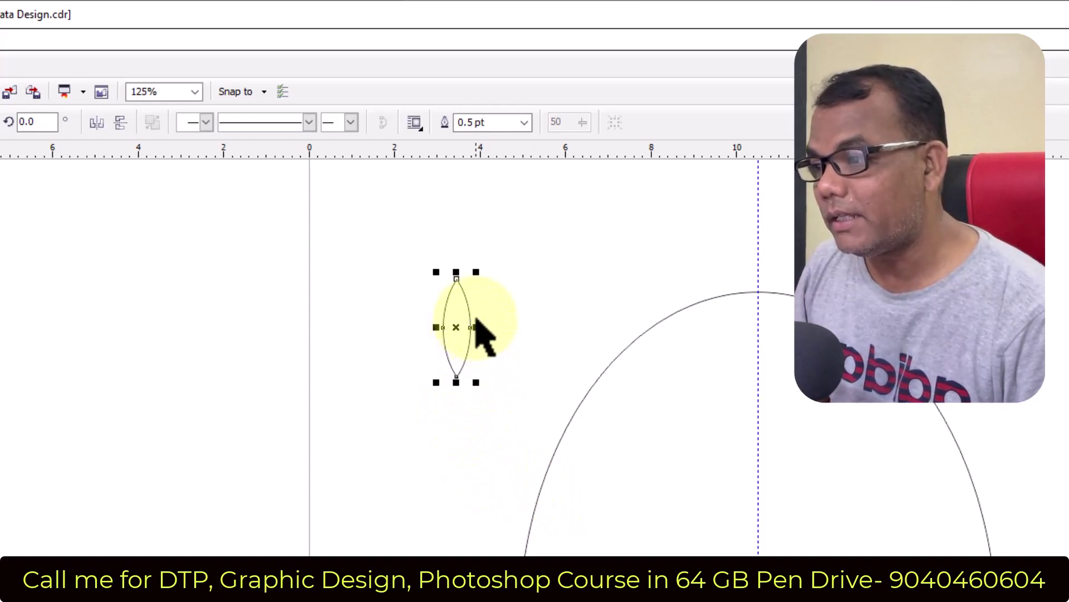
scroll(476, 333, up, 2)
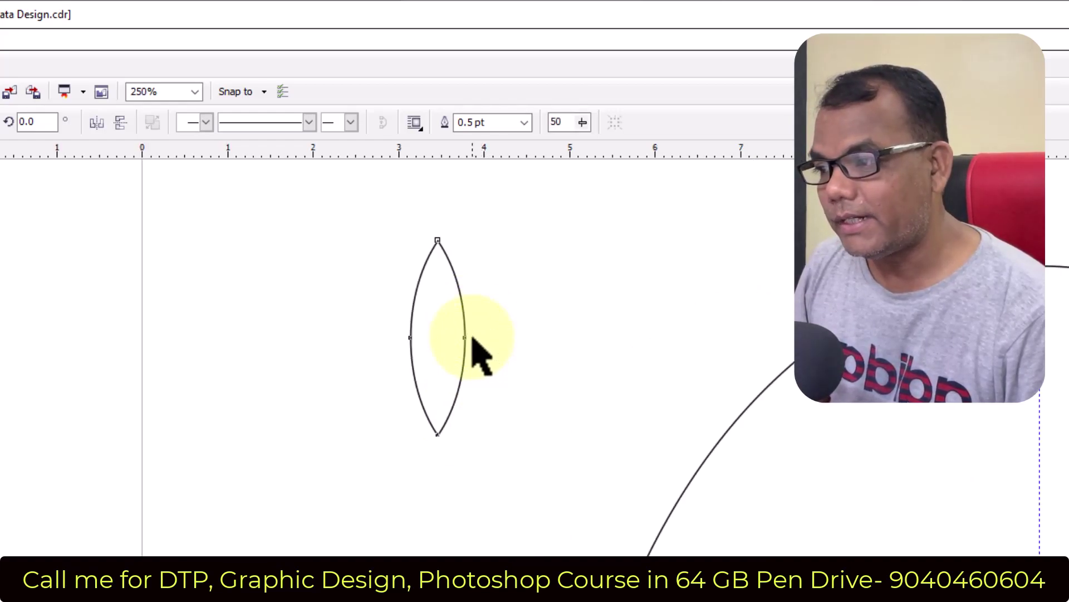
drag(473, 337, 490, 343)
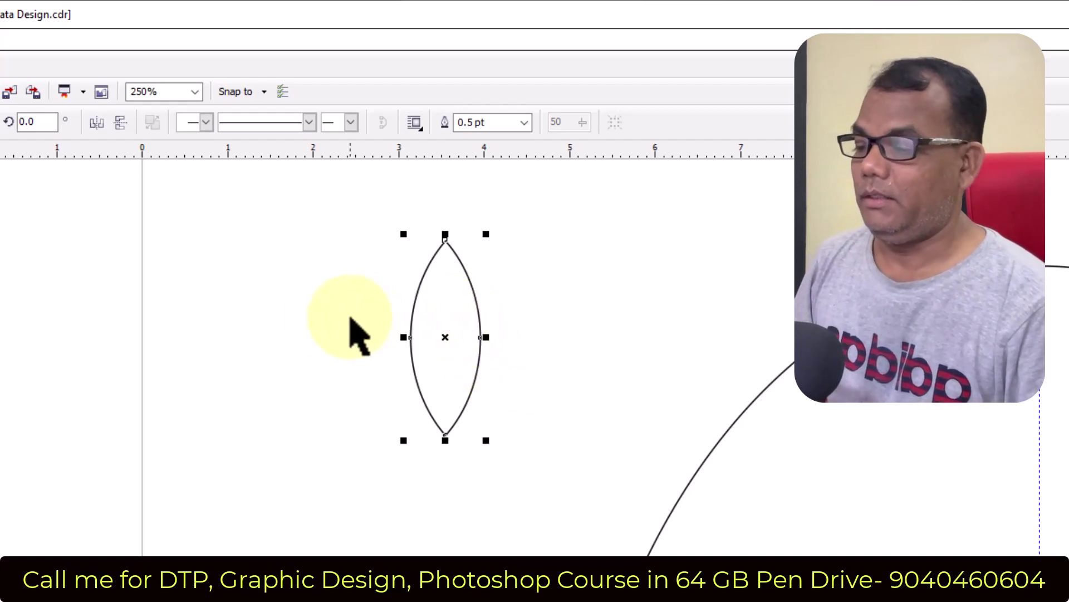
click(314, 323)
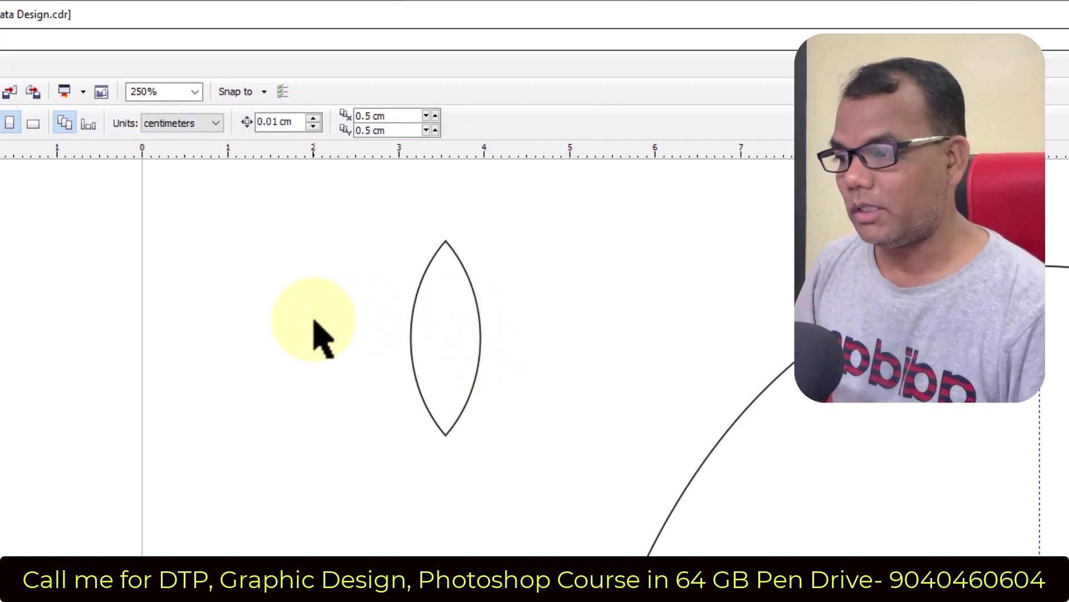
drag(465, 332, 475, 343)
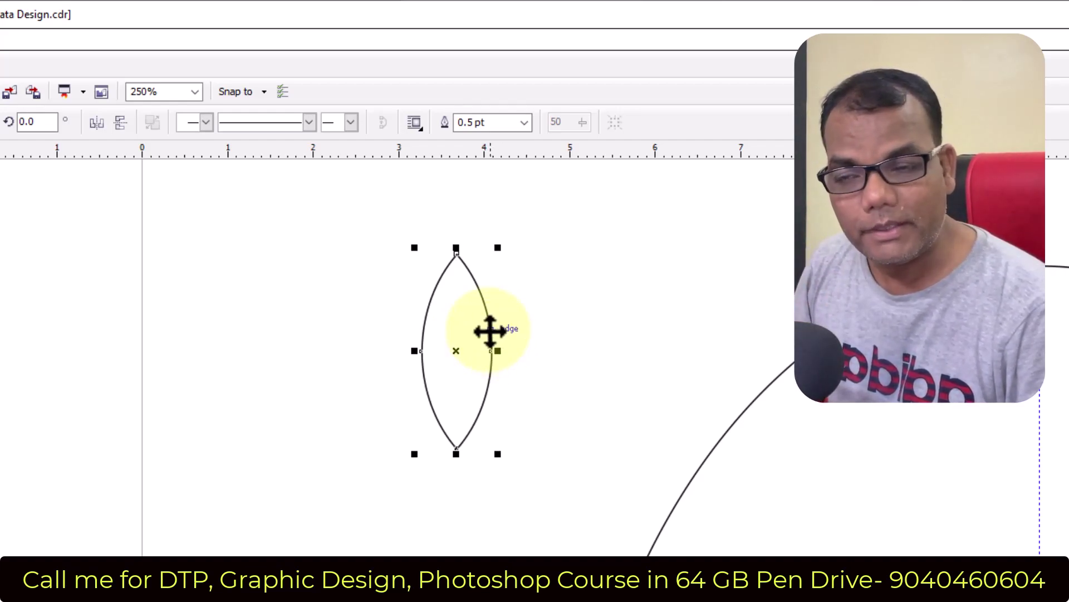
Put the leaf into rotate/skew mode and zoom in on it
click(489, 331)
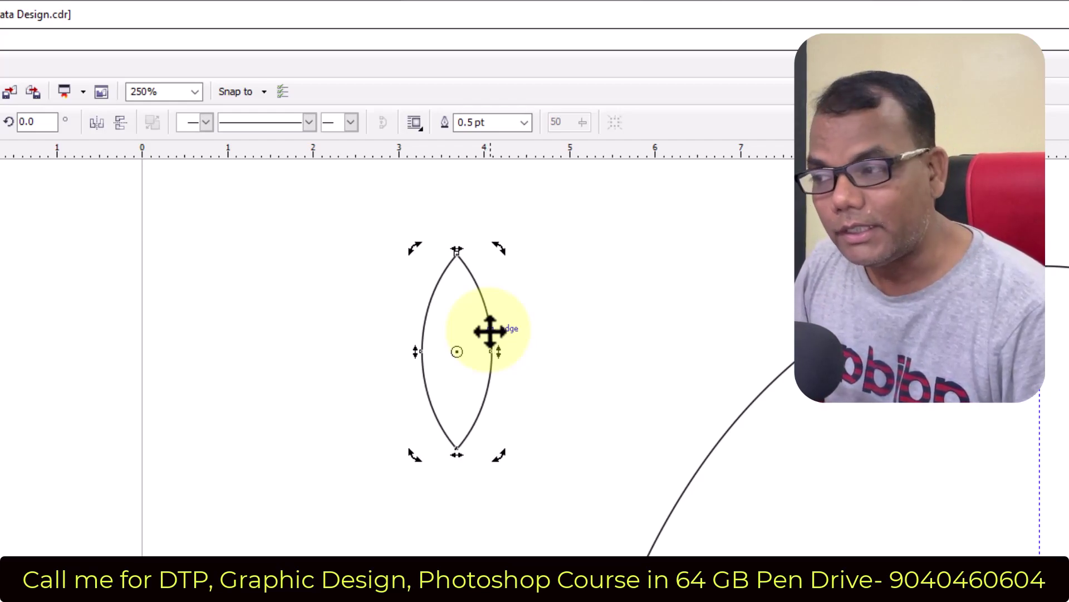
click(629, 329)
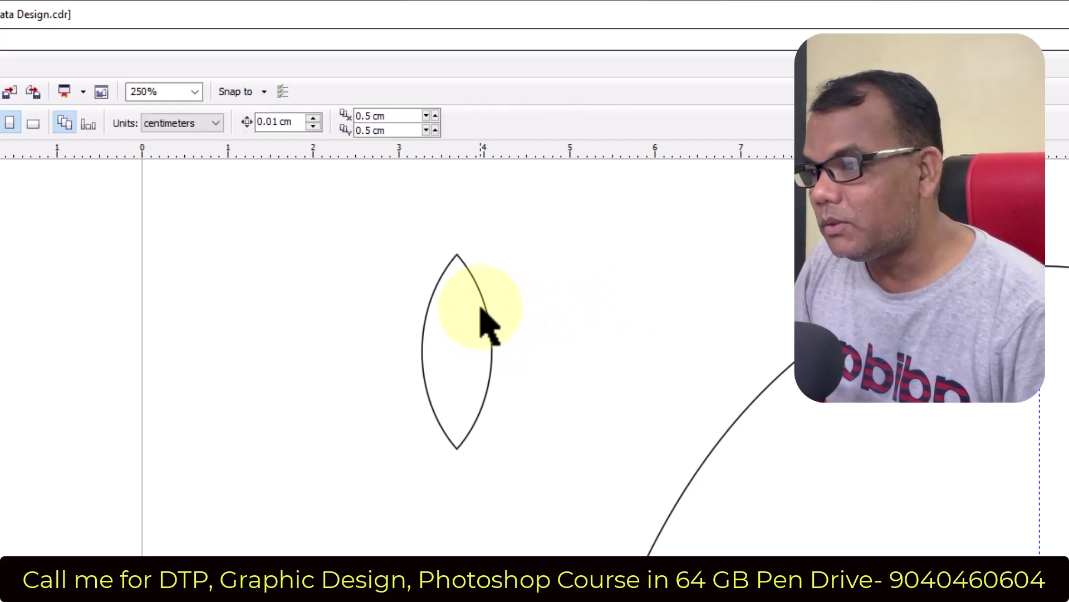
click(485, 305)
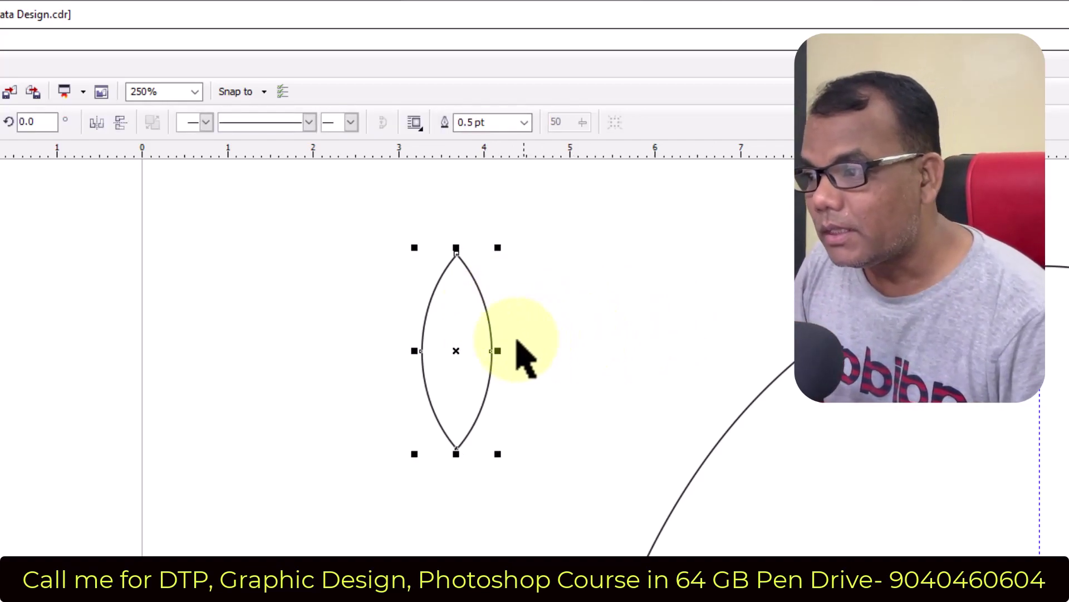
click(487, 316)
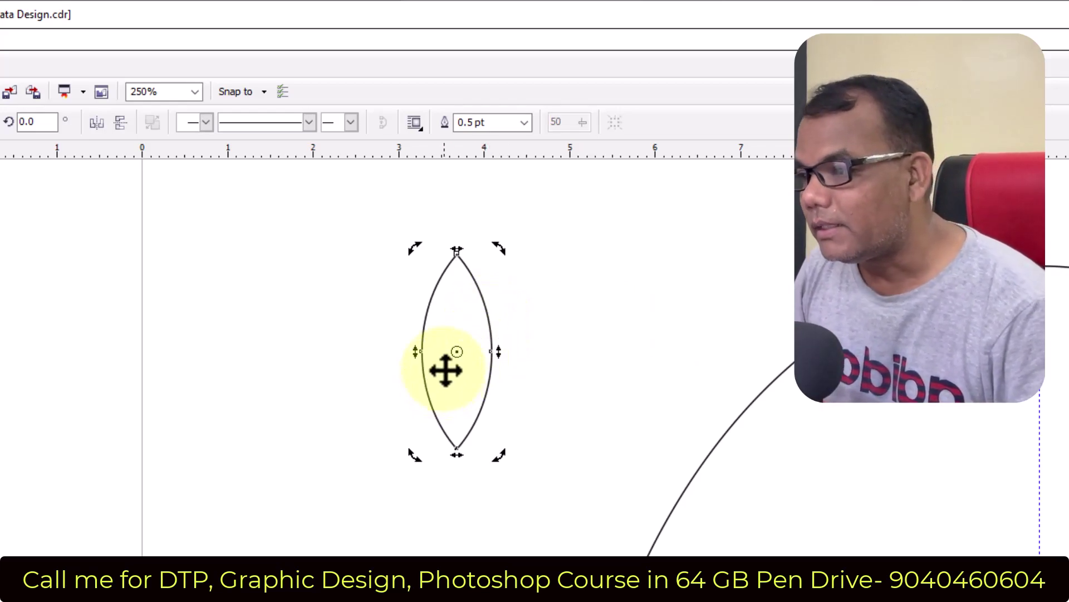
scroll(446, 365, up, 1)
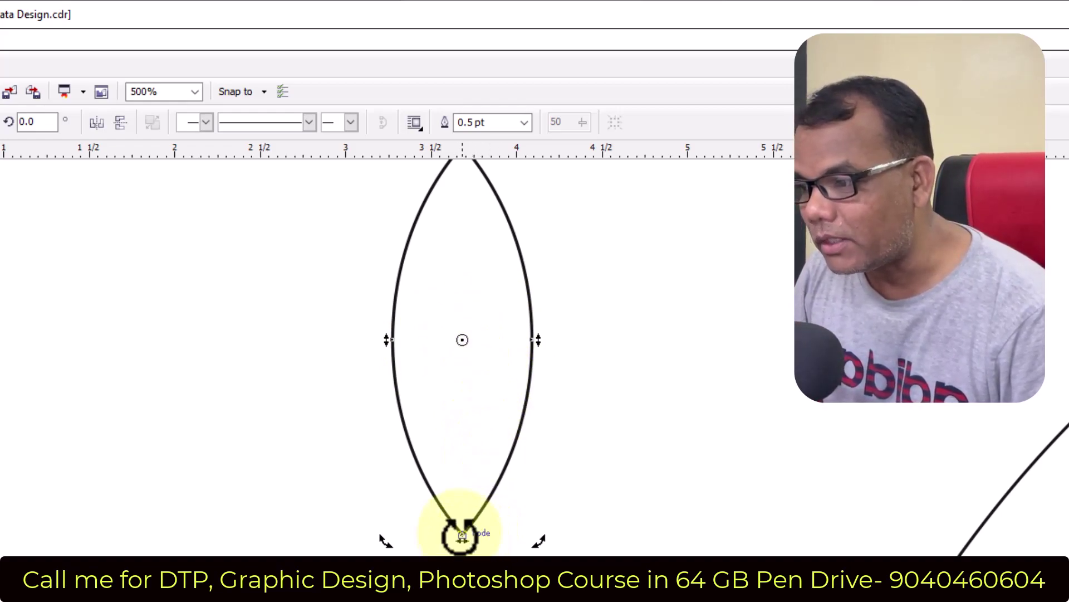
Snap the leaf's centre of rotation onto its bottom tip node
drag(464, 341, 463, 535)
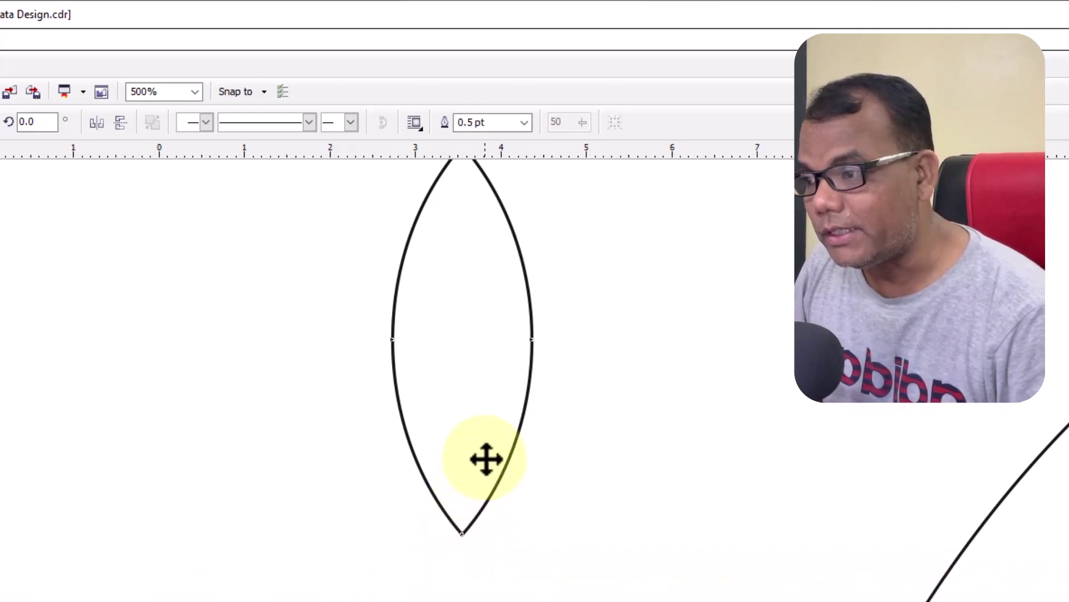
scroll(485, 458, down, 1)
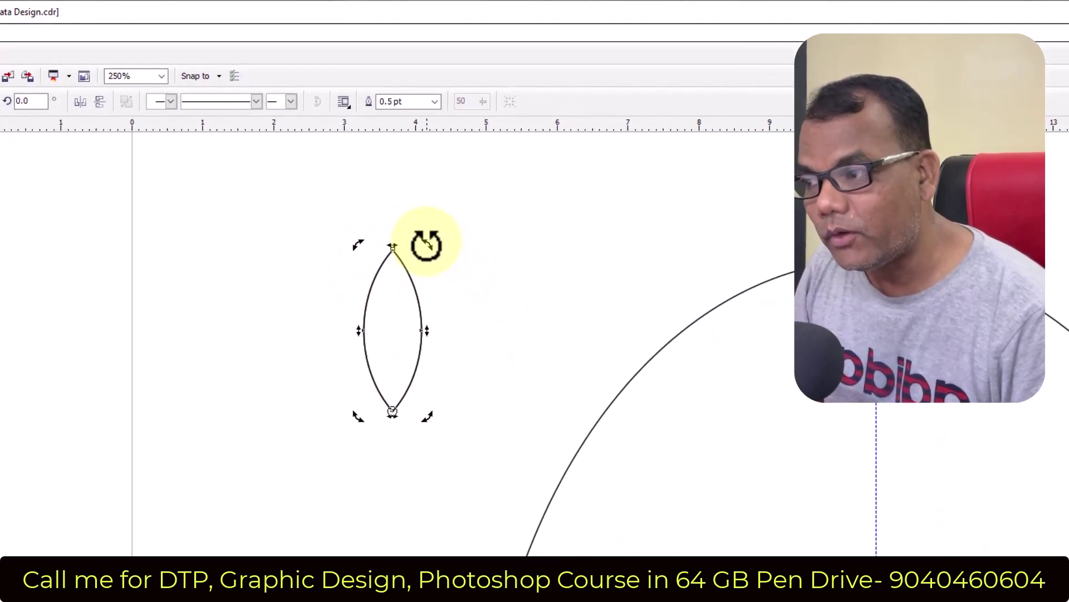
Rotate a duplicate of the leaf clockwise about its bottom tip, keeping the original
mouse_move(463, 266)
mouse_down()
mouse_move(455, 260)
mouse_move(470, 267)
mouse_move(539, 477)
mouse_move(329, 542)
mouse_move(518, 388)
mouse_move(513, 513)
mouse_move(292, 544)
mouse_move(476, 408)
mouse_move(504, 412)
mouse_move(471, 519)
mouse_move(434, 530)
mouse_move(530, 466)
mouse_move(310, 551)
mouse_move(256, 549)
mouse_move(609, 434)
mouse_move(378, 551)
mouse_move(575, 370)
mouse_move(479, 516)
mouse_move(480, 363)
mouse_move(486, 372)
mouse_up()
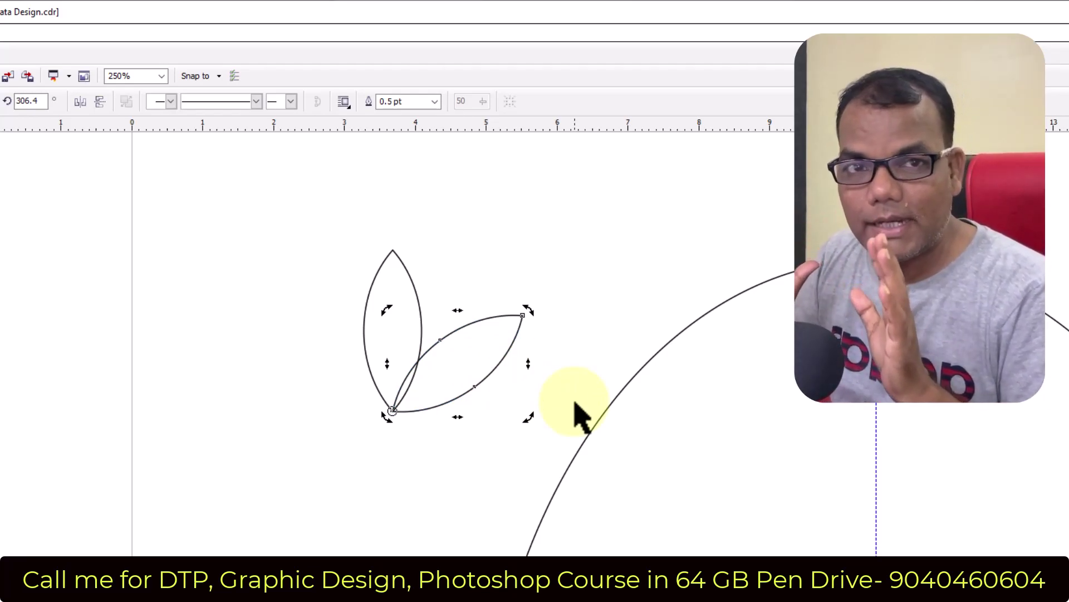
click(173, 357)
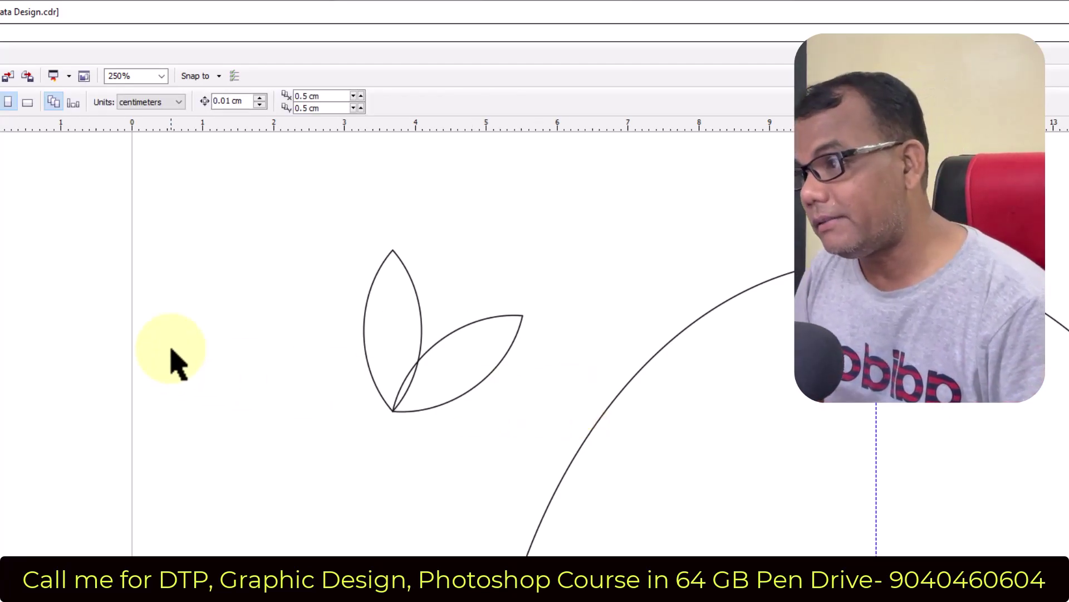
Weld both leaves into one shape and select the welded outline
drag(259, 200, 557, 440)
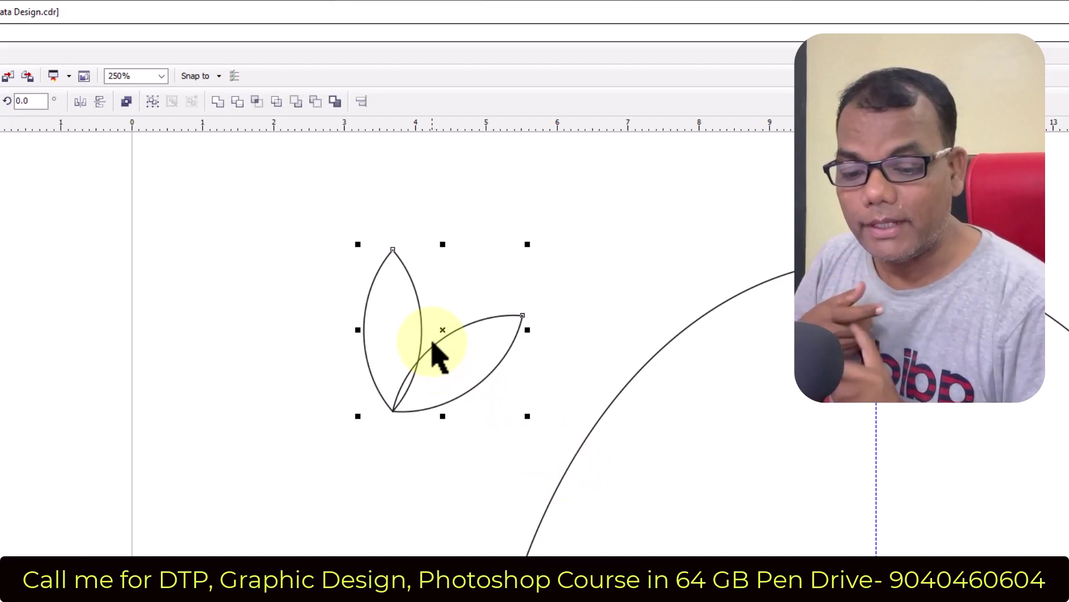
click(221, 101)
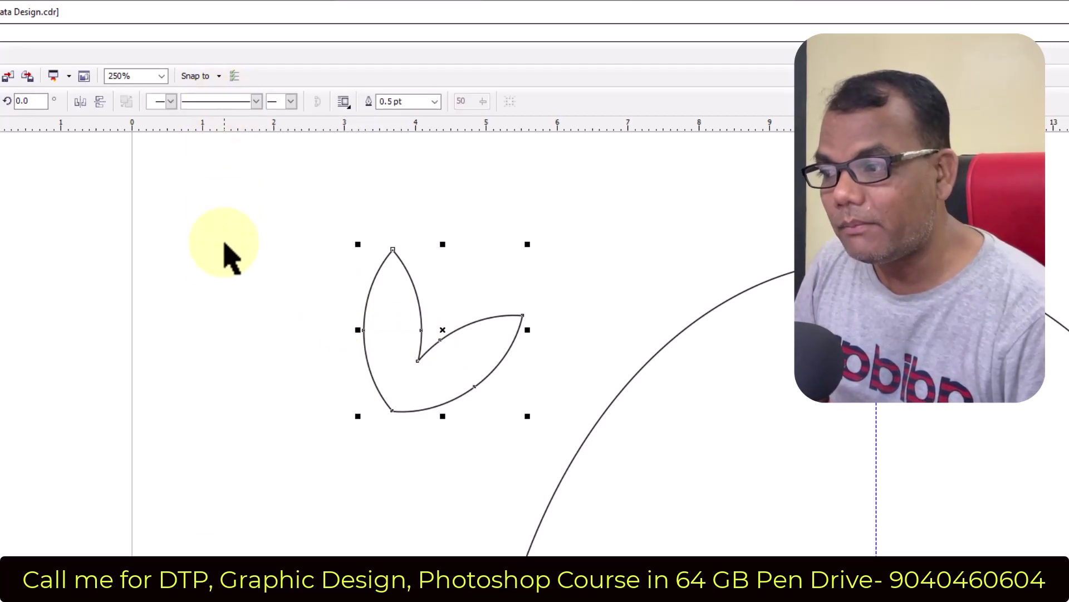
click(216, 285)
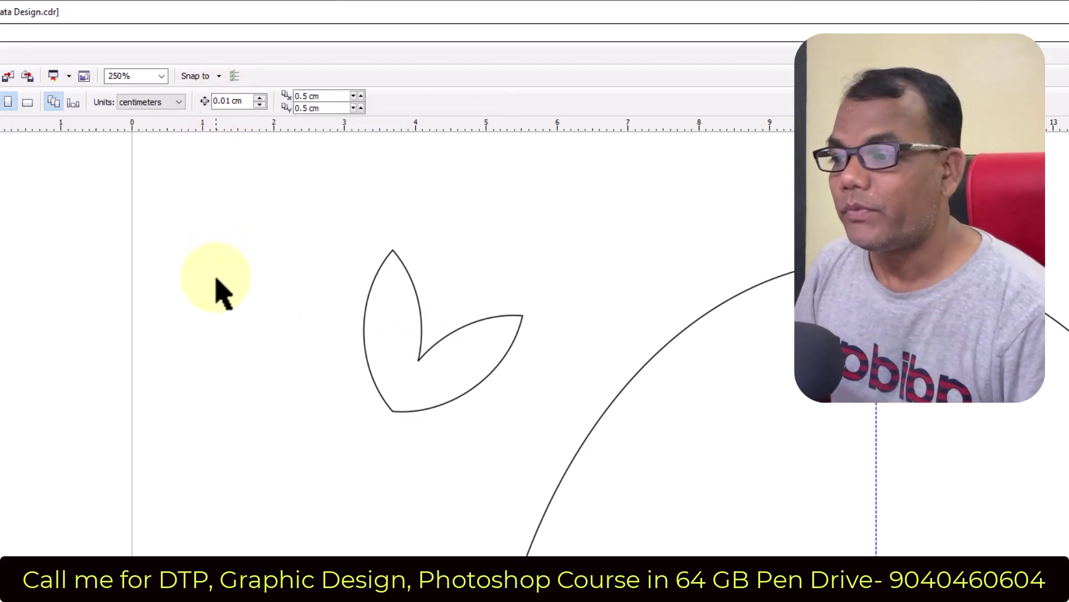
click(480, 370)
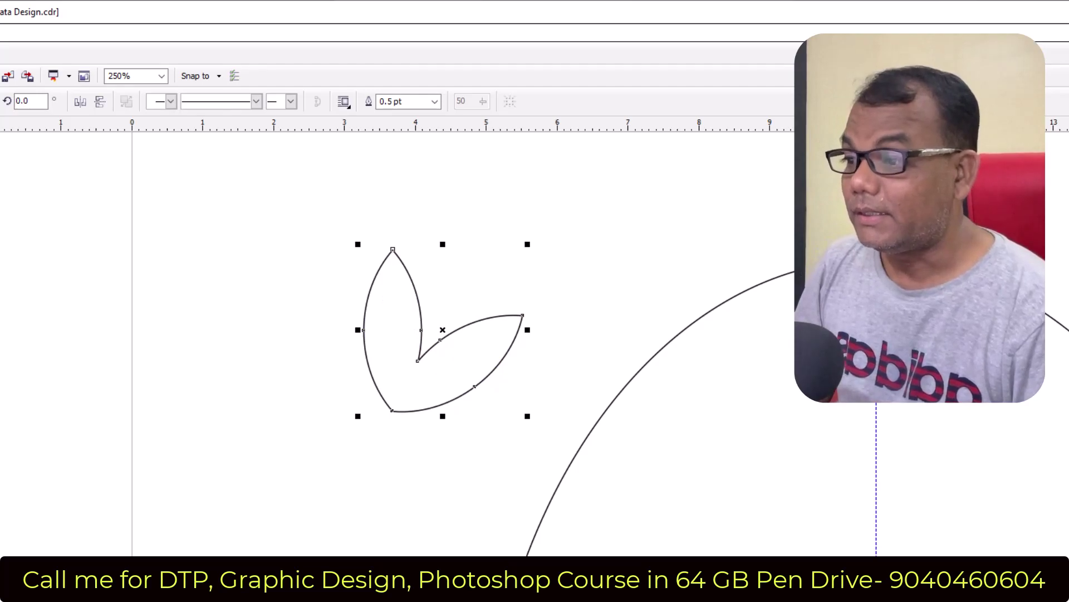
scroll(1036, 334, down, 2)
scroll(916, 352, up, 2)
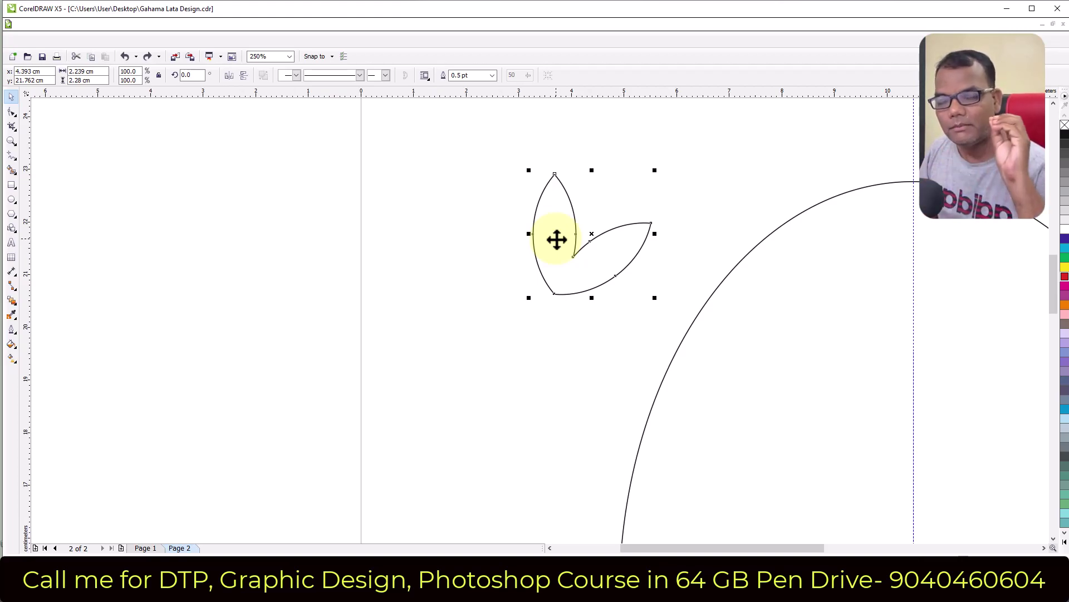
Move the welded leaf pair onto the top of the large oval and scale it down
scroll(557, 240, down, 1)
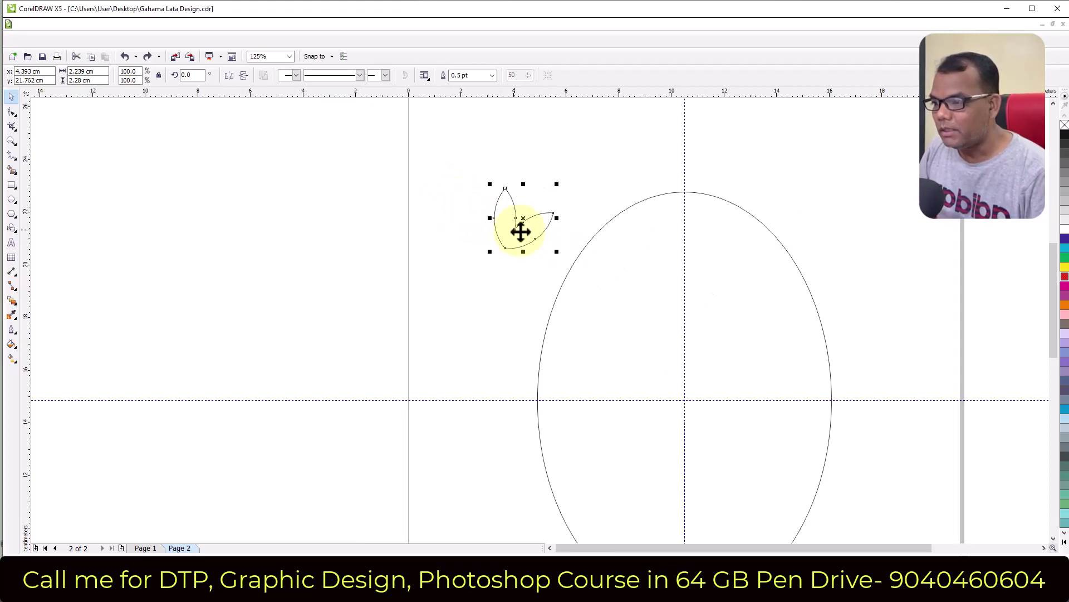
scroll(566, 222, up, 1)
mouse_move(510, 238)
mouse_down()
mouse_move(611, 227)
mouse_move(733, 185)
mouse_up()
scroll(689, 217, down, 2)
scroll(690, 239, down, 1)
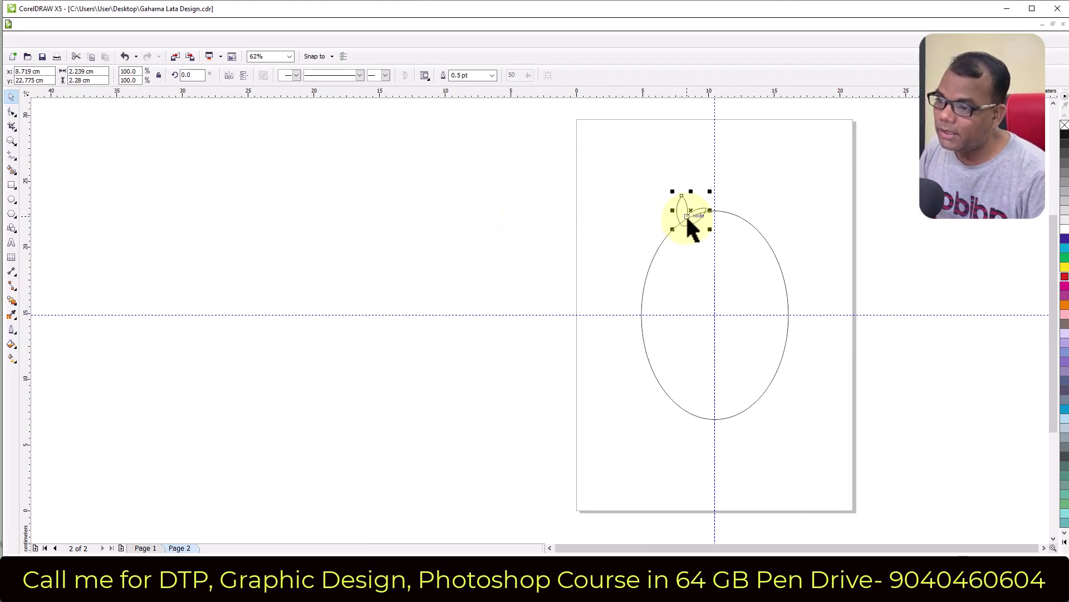
scroll(711, 215, up, 1)
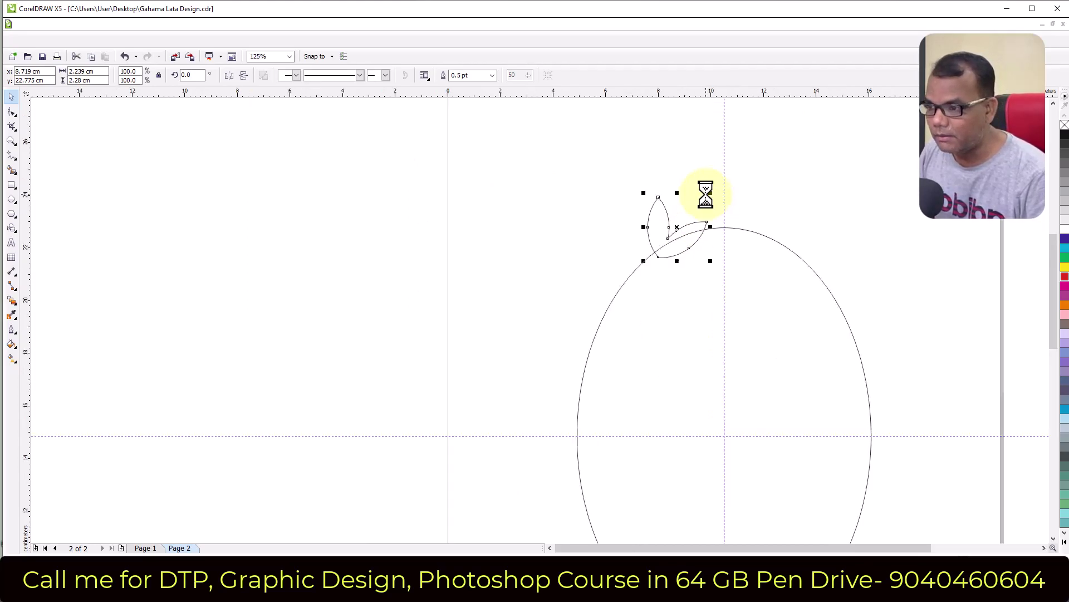
scroll(713, 196, up, 1)
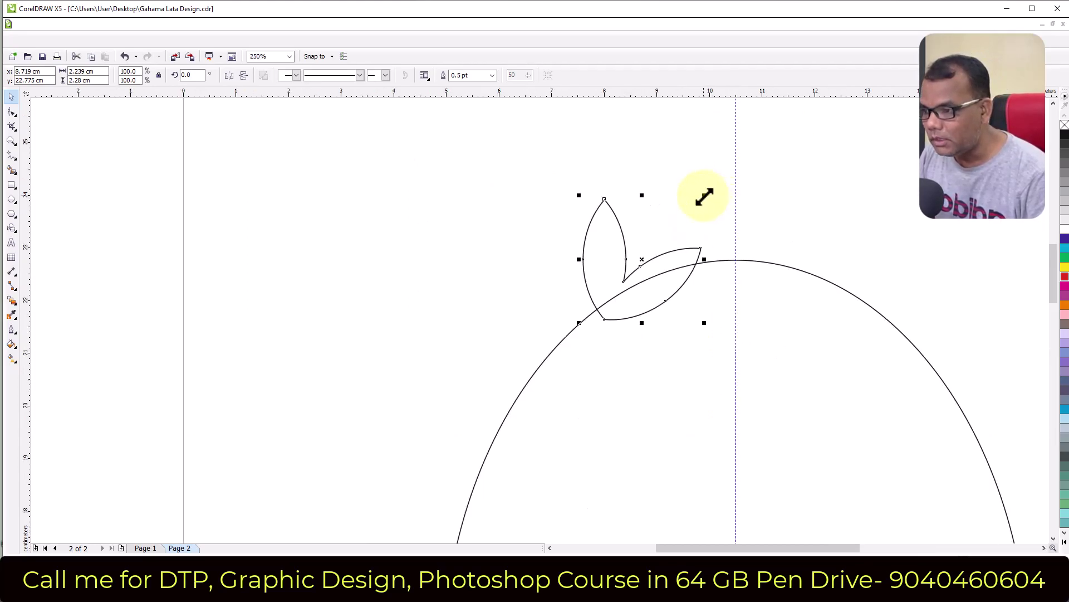
mouse_move(705, 196)
mouse_down()
mouse_move(683, 217)
mouse_move(690, 202)
mouse_up()
scroll(674, 251, down, 1)
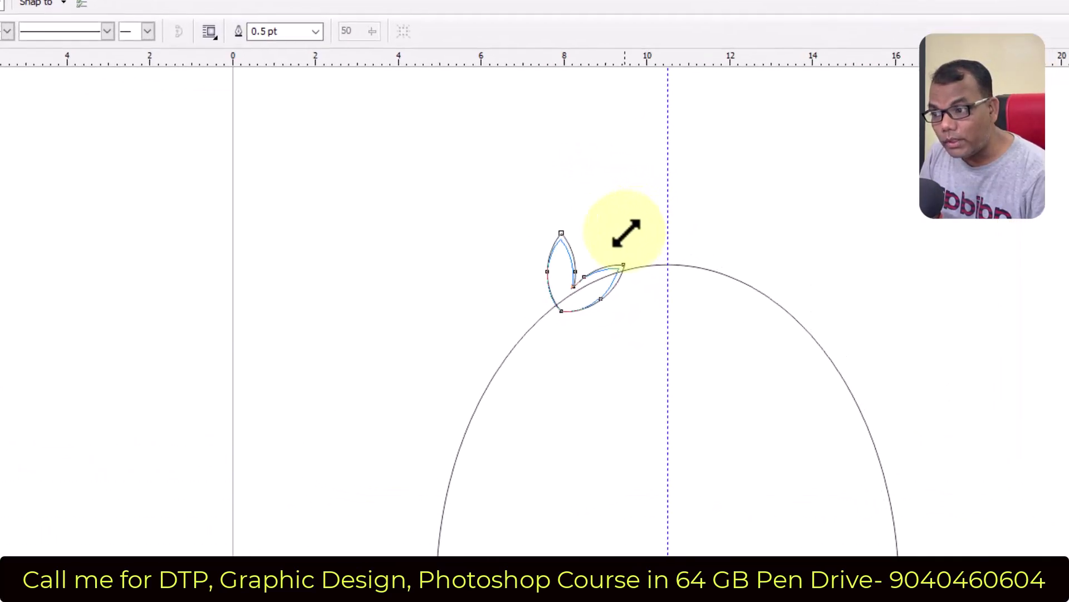
drag(626, 233, 605, 281)
Shrink the leaf pair a little more and nudge it up-right onto the oval's top
scroll(591, 287, down, 1)
click(356, 361)
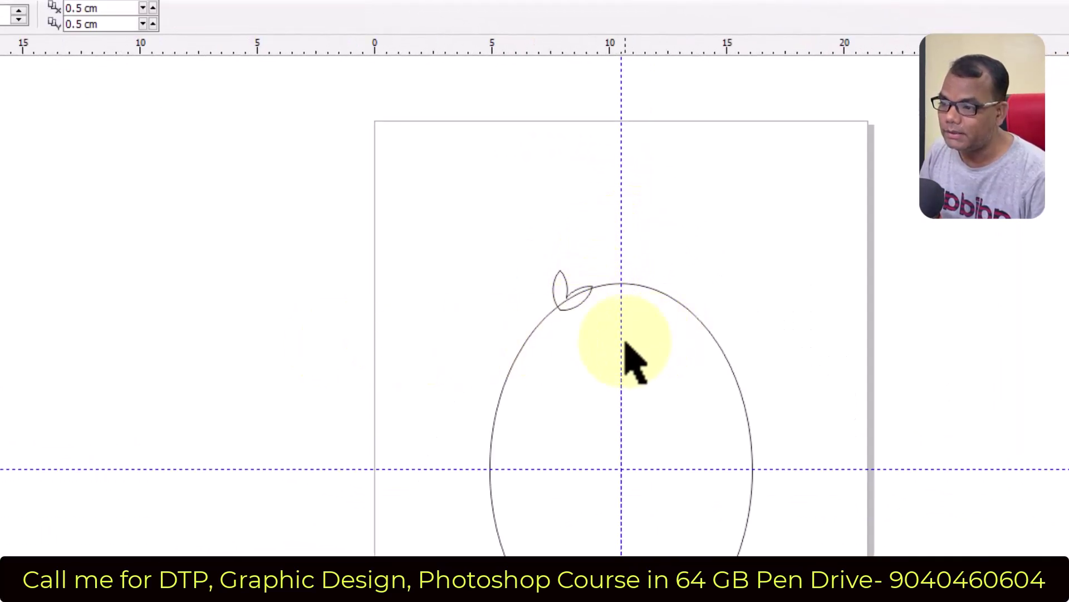
scroll(583, 307, up, 1)
click(579, 301)
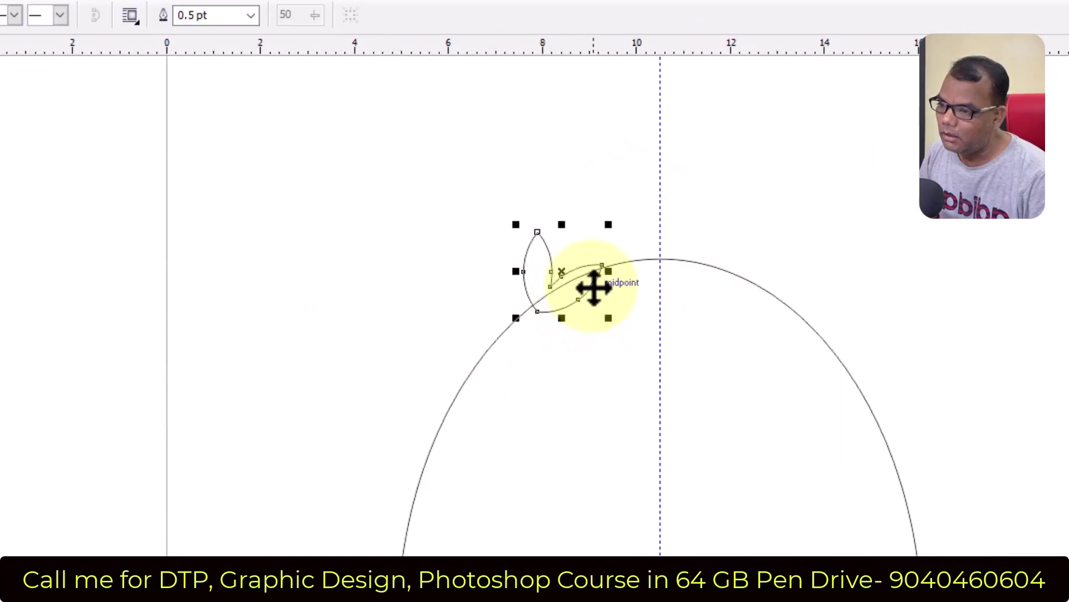
scroll(592, 287, up, 1)
drag(613, 192, 645, 203)
scroll(645, 203, down, 1)
click(87, 273)
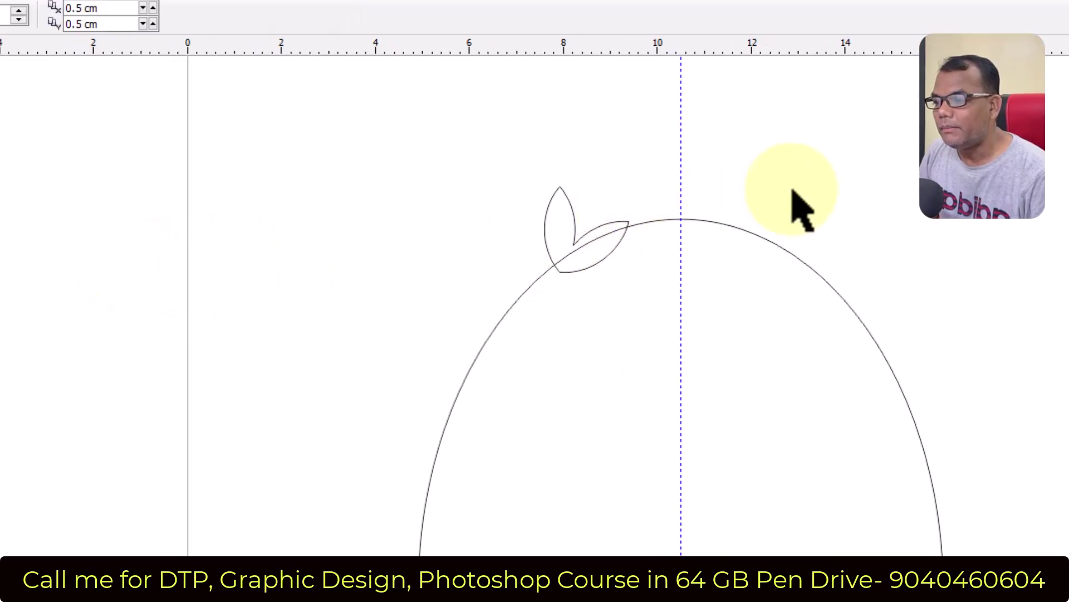
click(606, 229)
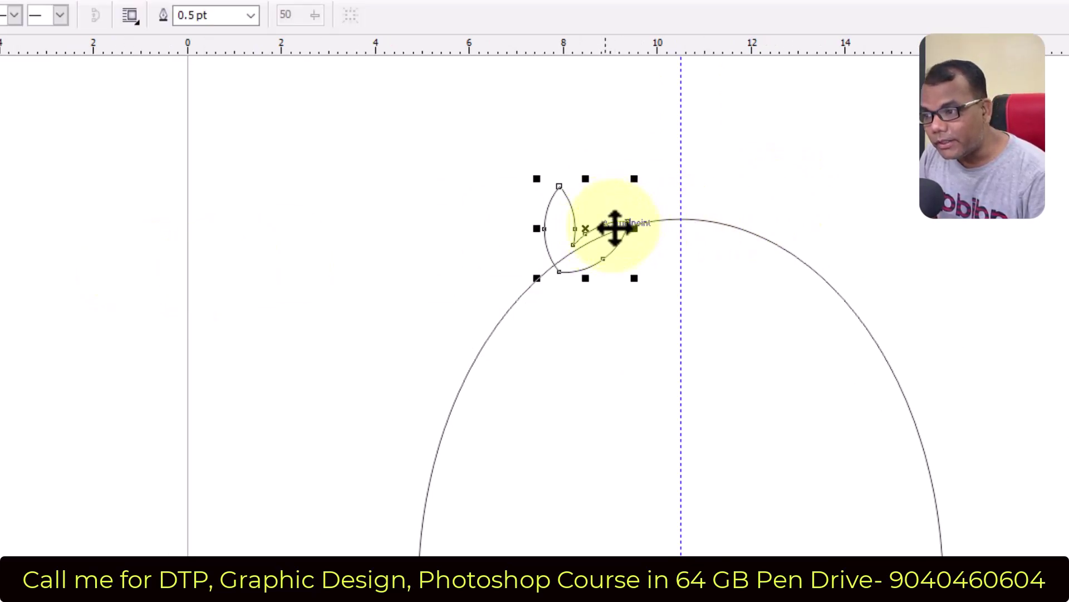
drag(615, 228, 640, 210)
scroll(641, 210, up, 1)
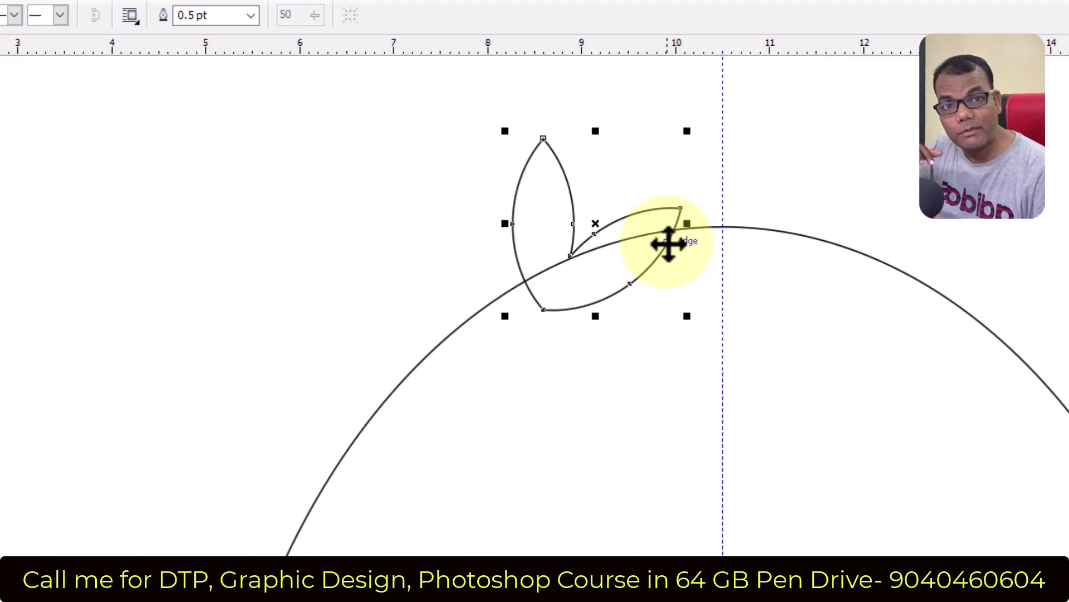
Tilt the leaf pair slightly clockwise and nudge it to the right
click(668, 244)
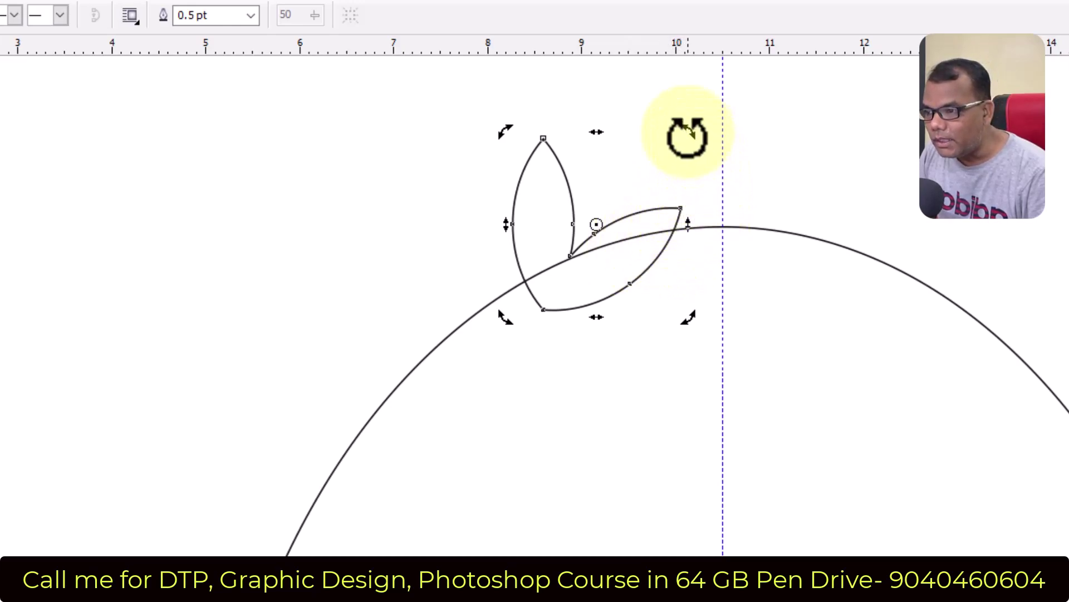
drag(691, 139, 723, 152)
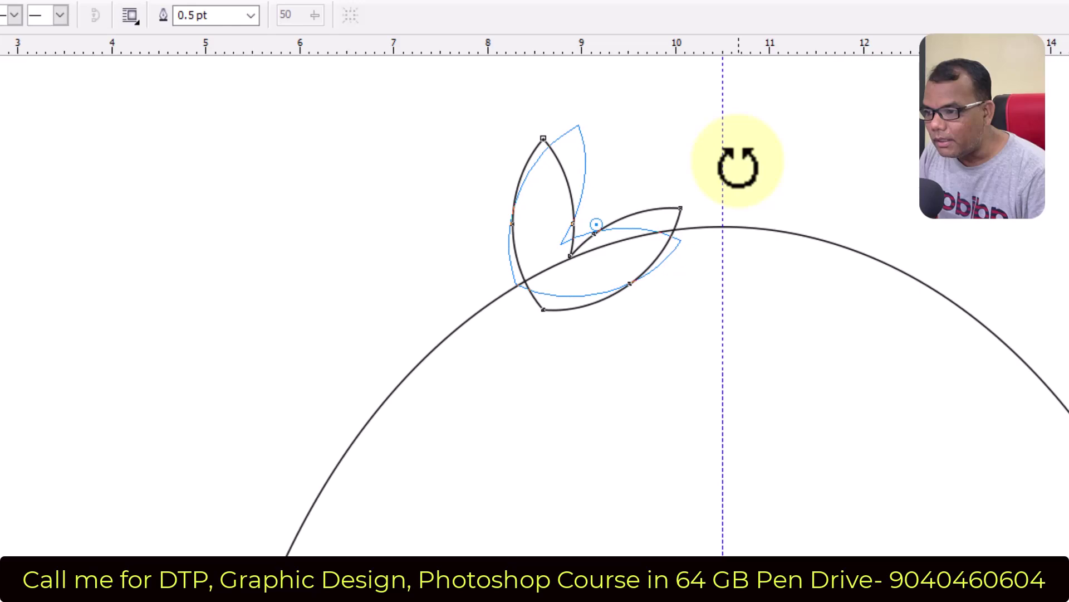
drag(736, 165, 736, 167)
drag(691, 122, 712, 148)
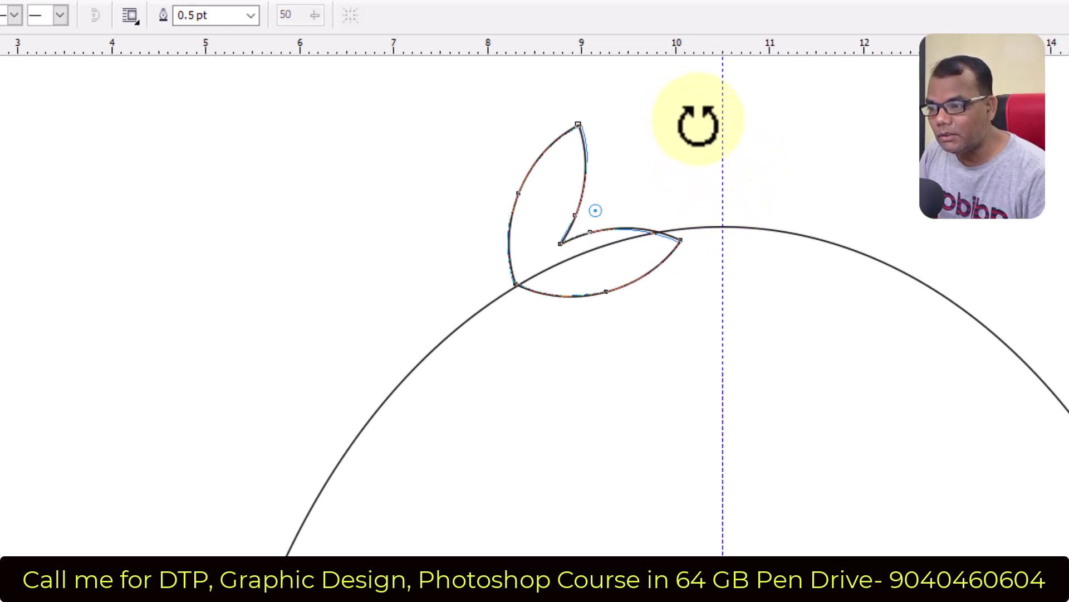
click(393, 256)
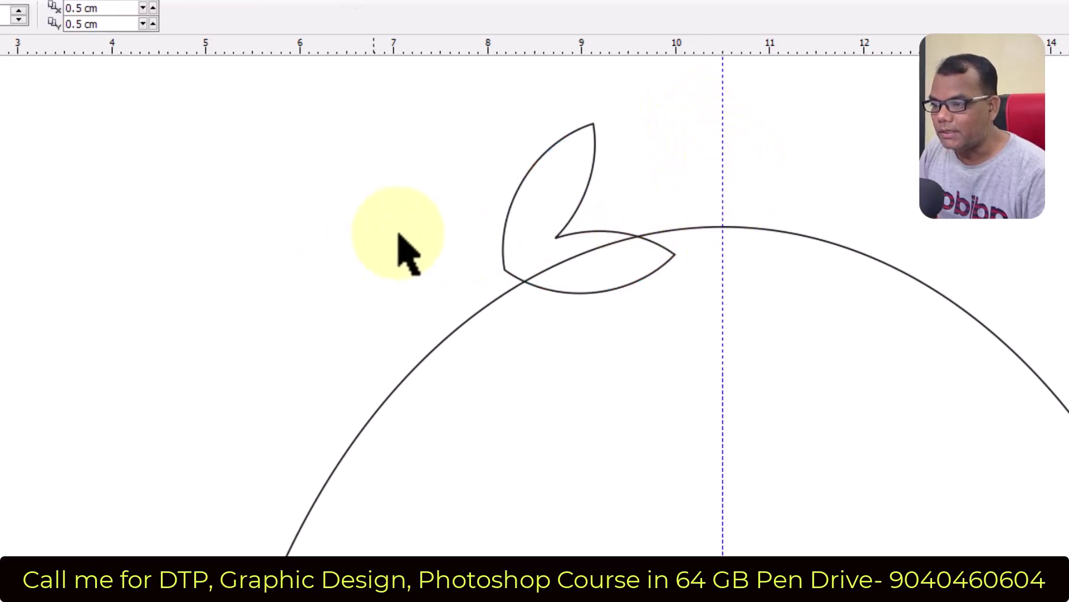
scroll(614, 238, up, 2)
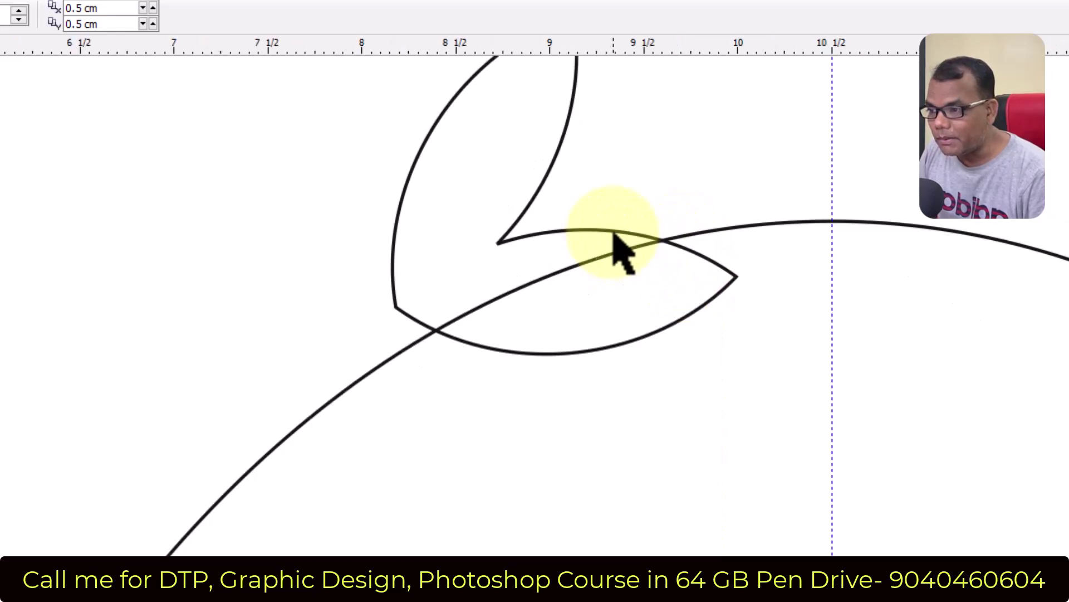
mouse_move(594, 249)
mouse_down()
mouse_move(655, 236)
mouse_move(688, 244)
mouse_up()
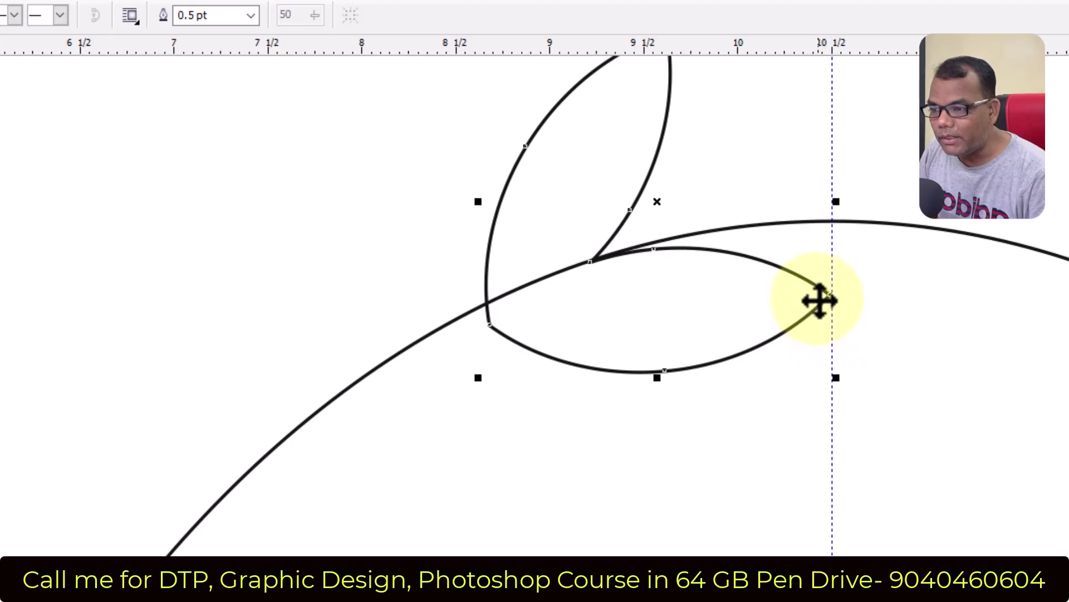
Tilt the petals slightly counter-clockwise, nudge them down, and adjust the lower petal's angle
click(786, 342)
drag(838, 384, 821, 397)
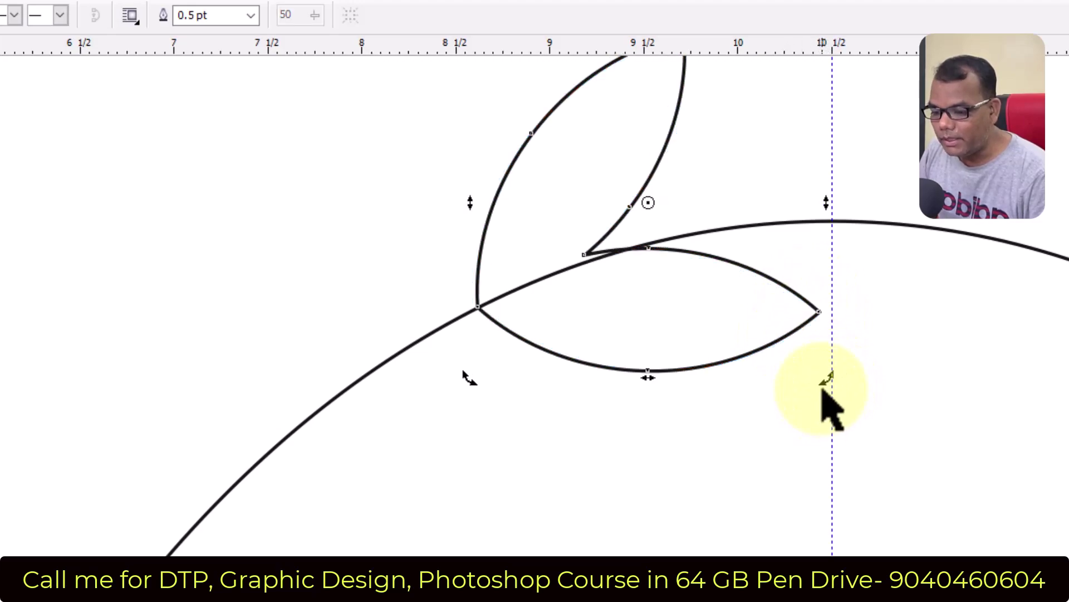
key(Down)
key(Down)
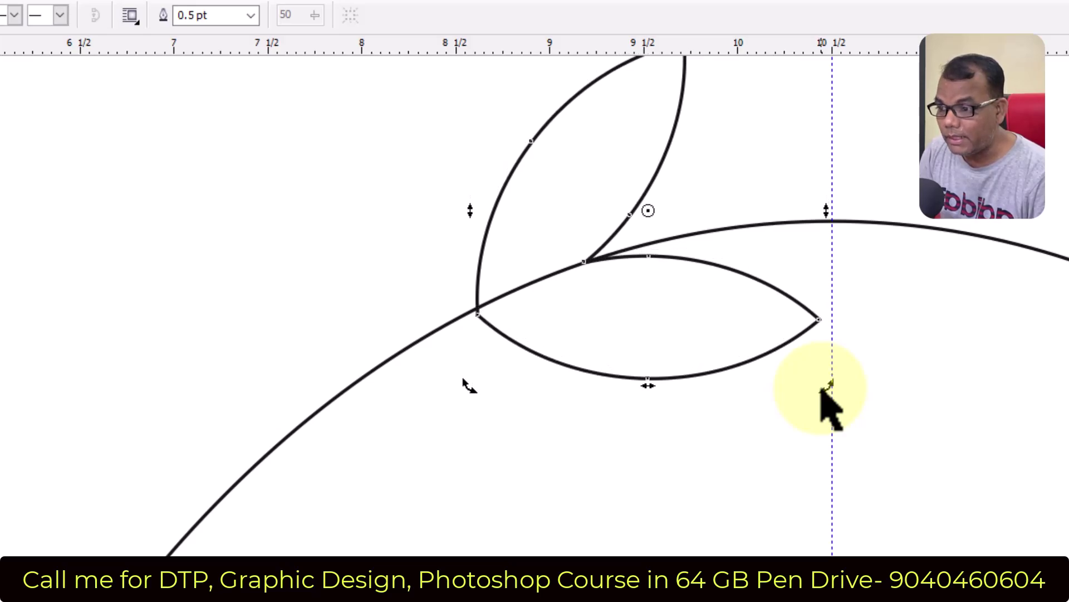
scroll(823, 390, down, 2)
click(442, 310)
scroll(695, 322, up, 4)
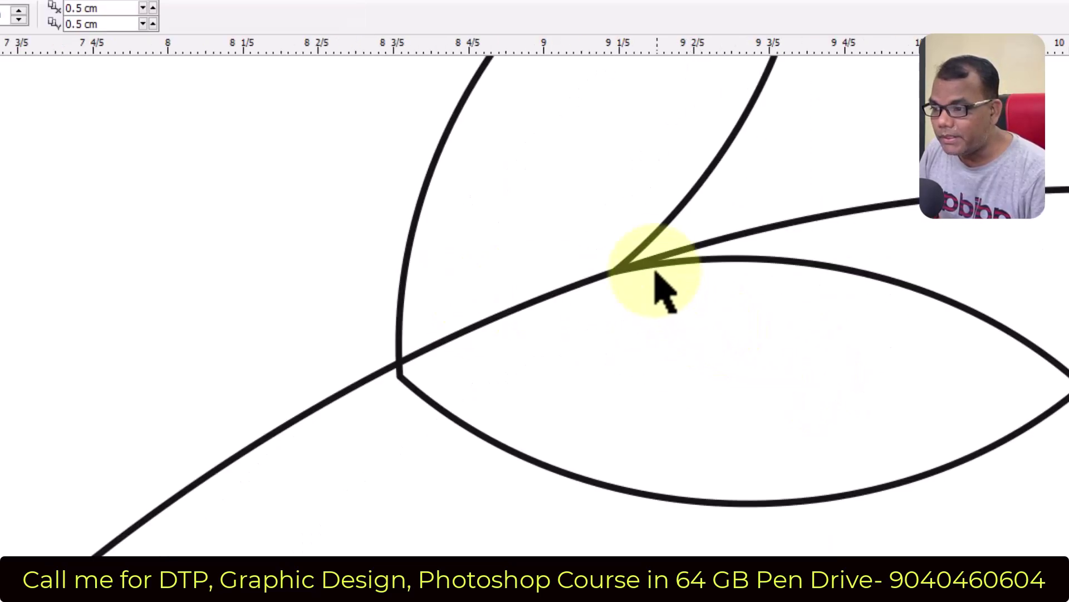
click(406, 384)
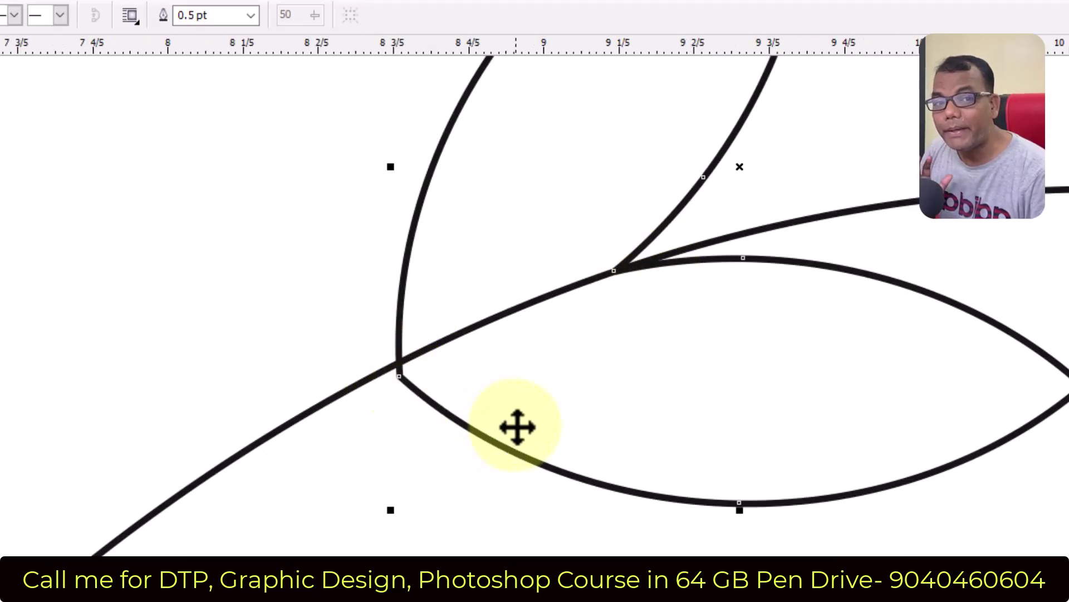
click(1000, 446)
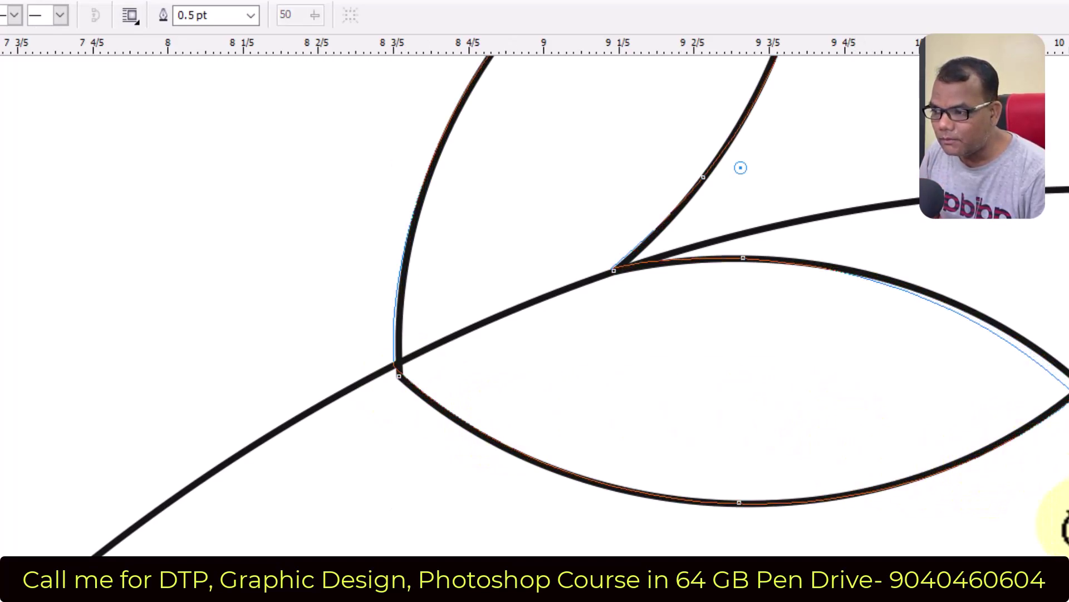
drag(1064, 511, 1063, 515)
key(F3)
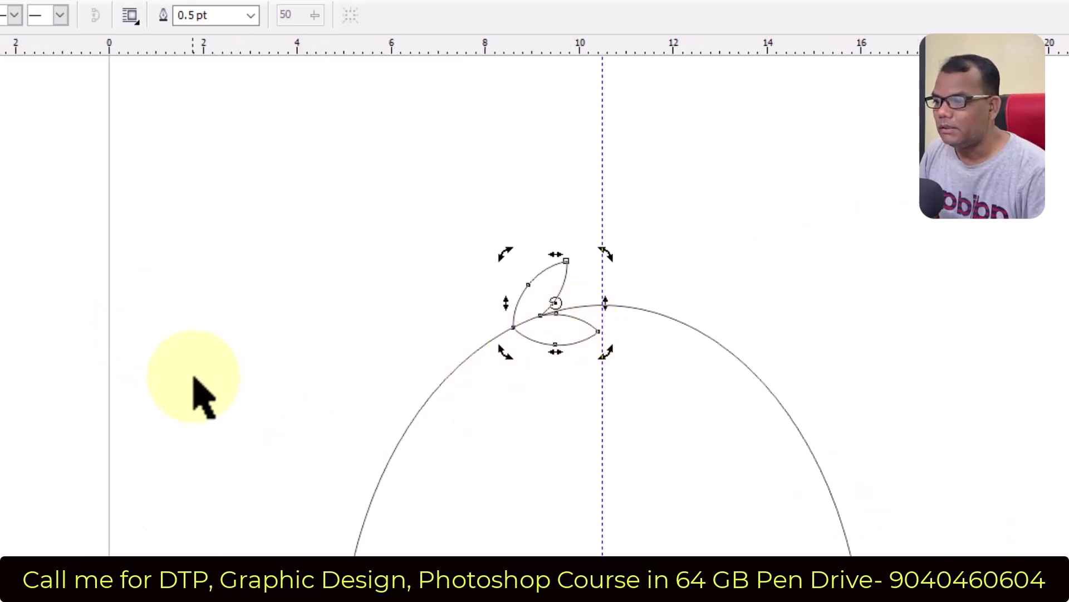
key(Escape)
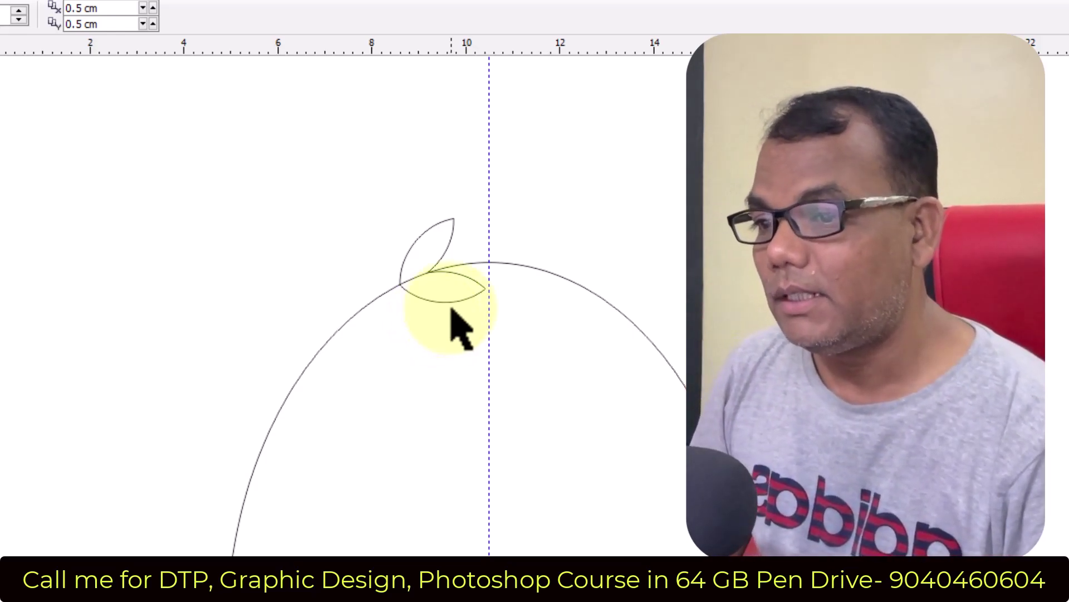
scroll(453, 312, up, 2)
scroll(452, 313, down, 2)
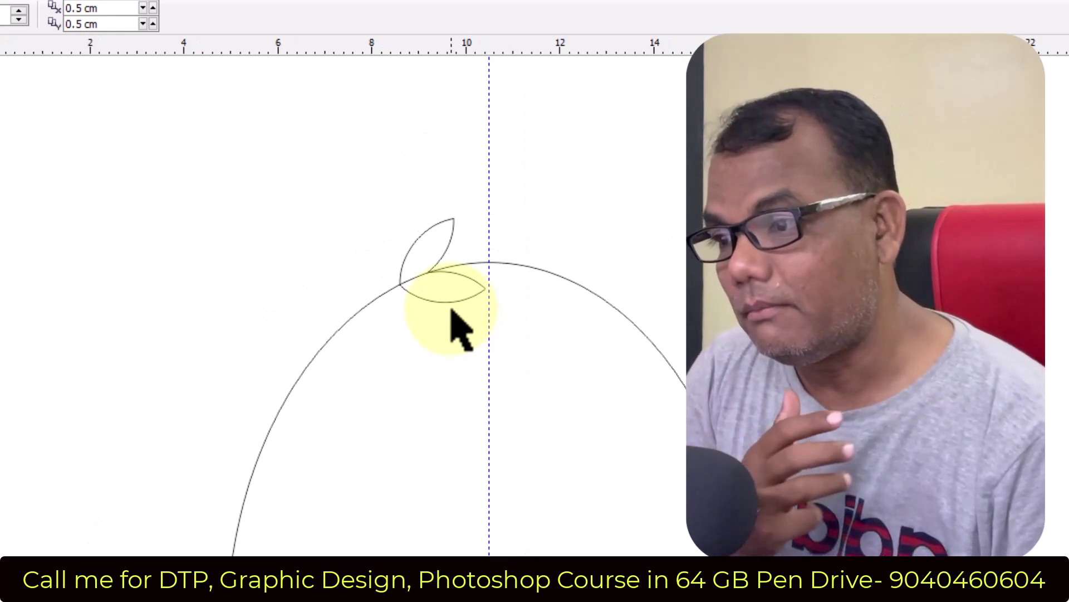
scroll(467, 316, up, 2)
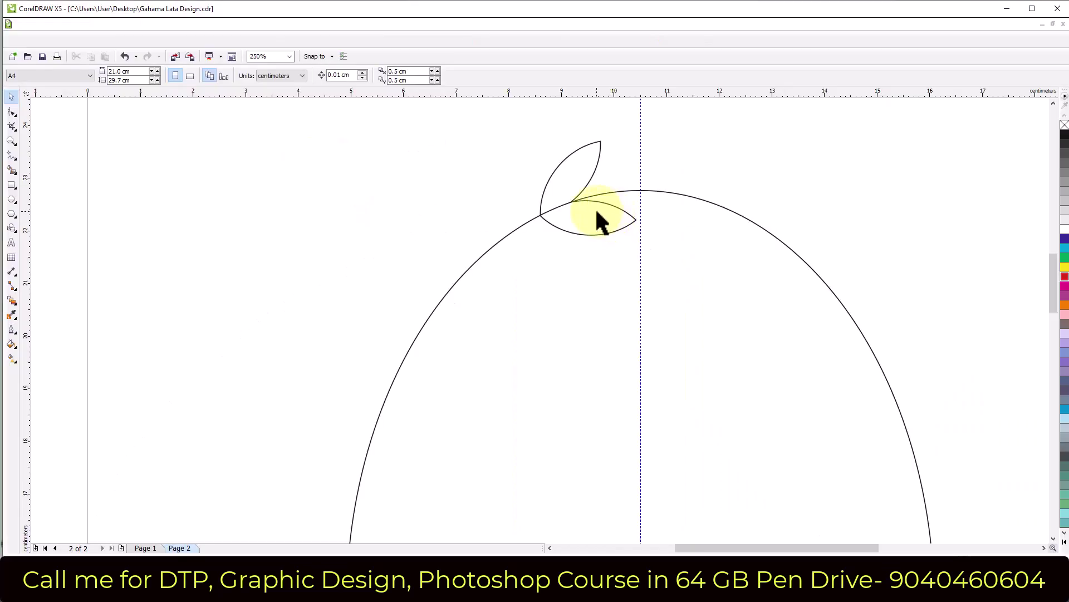
scroll(597, 211, up, 2)
scroll(580, 232, down, 2)
scroll(599, 174, up, 2)
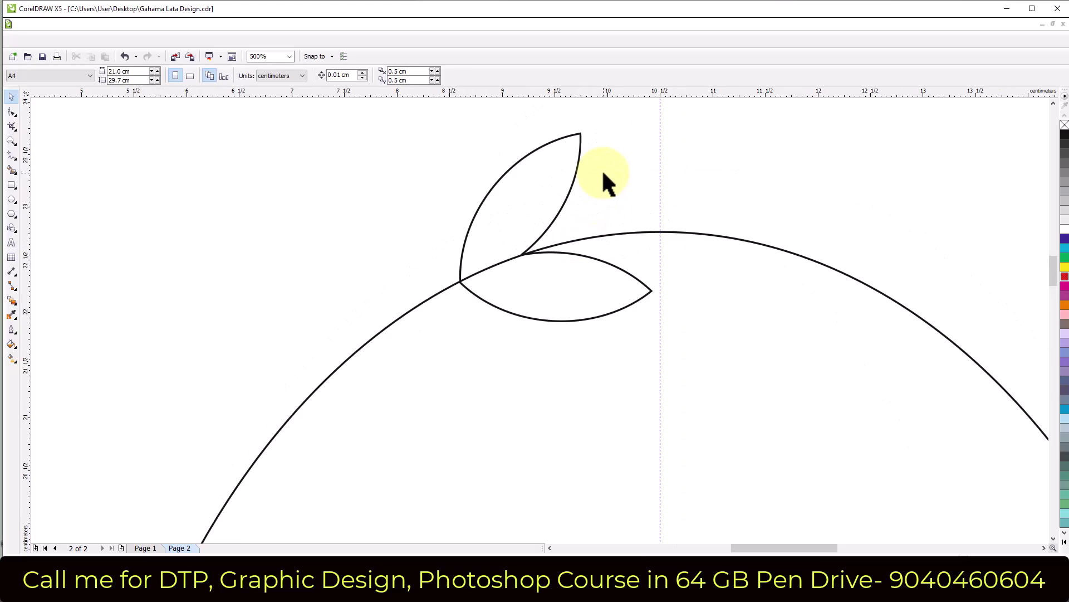
Move the leaf pair's rotation pivot onto the large oval's centre on the horizontal guide
click(567, 198)
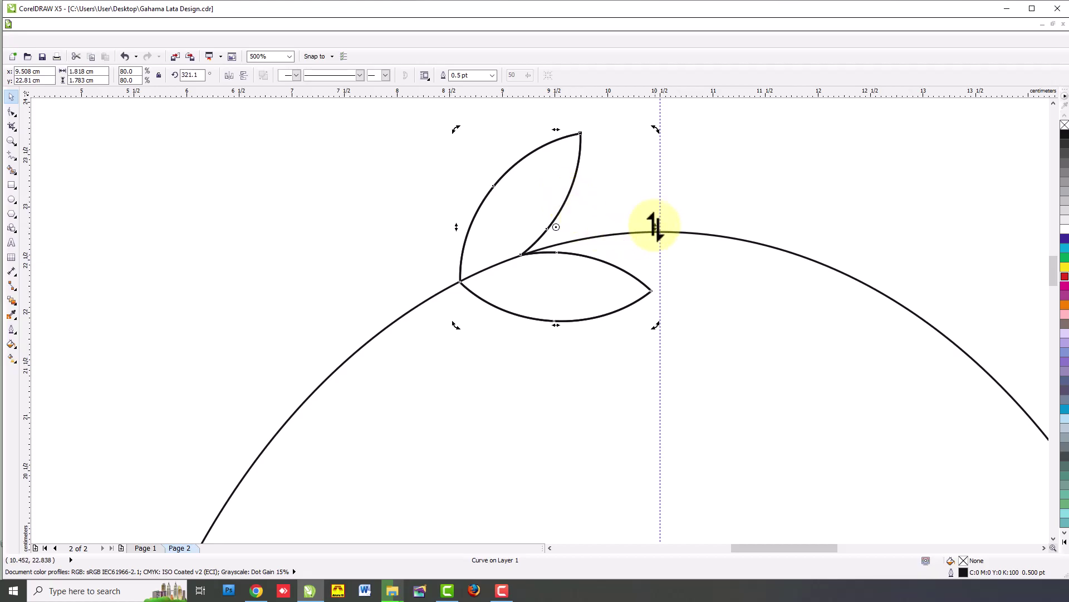
scroll(576, 207, down, 2)
drag(574, 207, 573, 220)
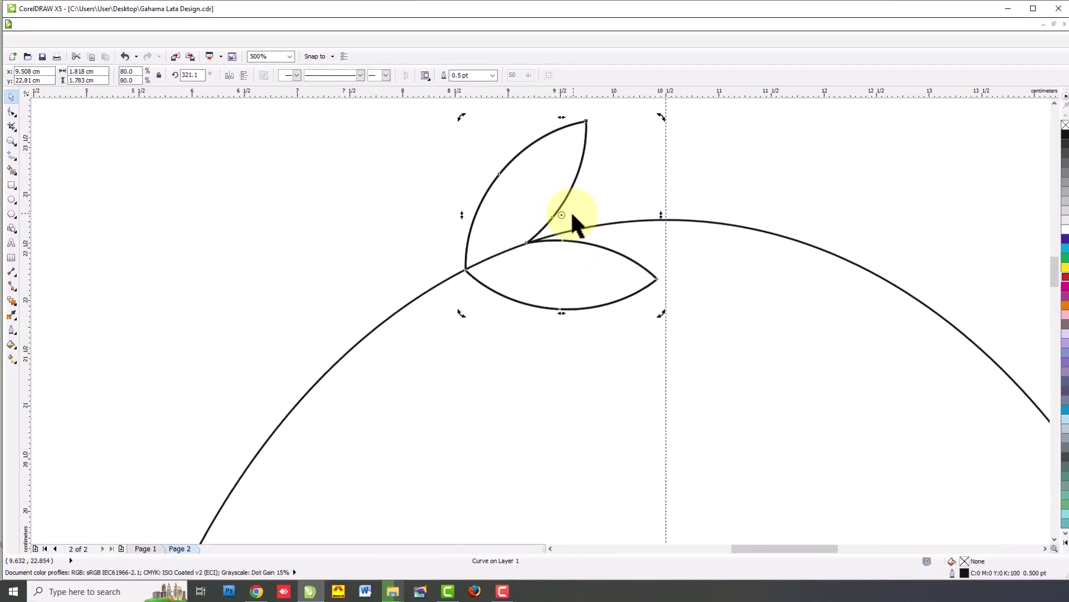
scroll(570, 209, up, 2)
scroll(609, 228, down, 2)
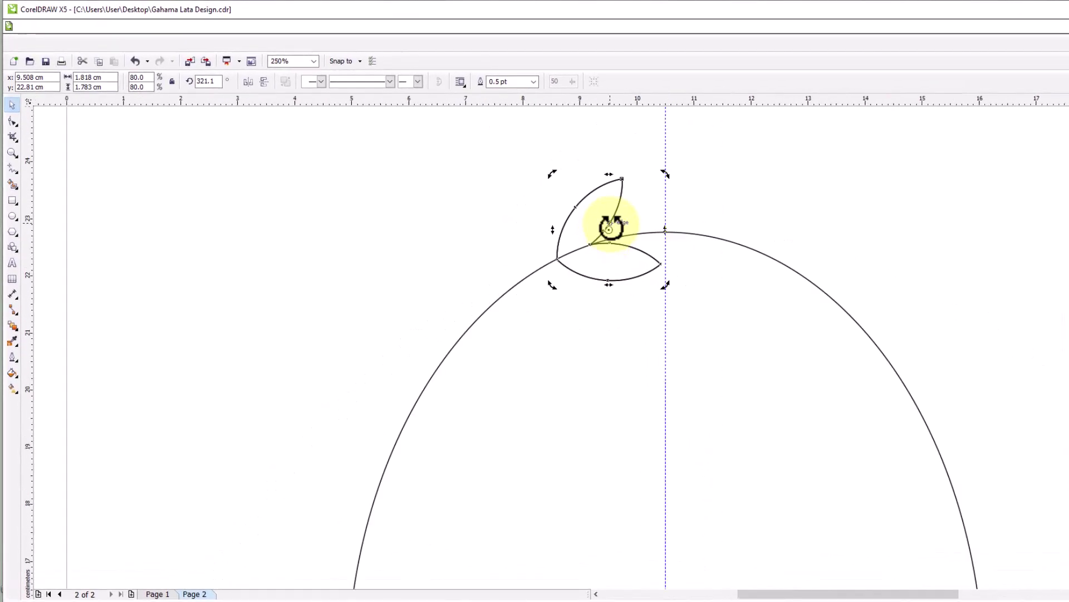
scroll(627, 251, down, 2)
drag(638, 254, 635, 252)
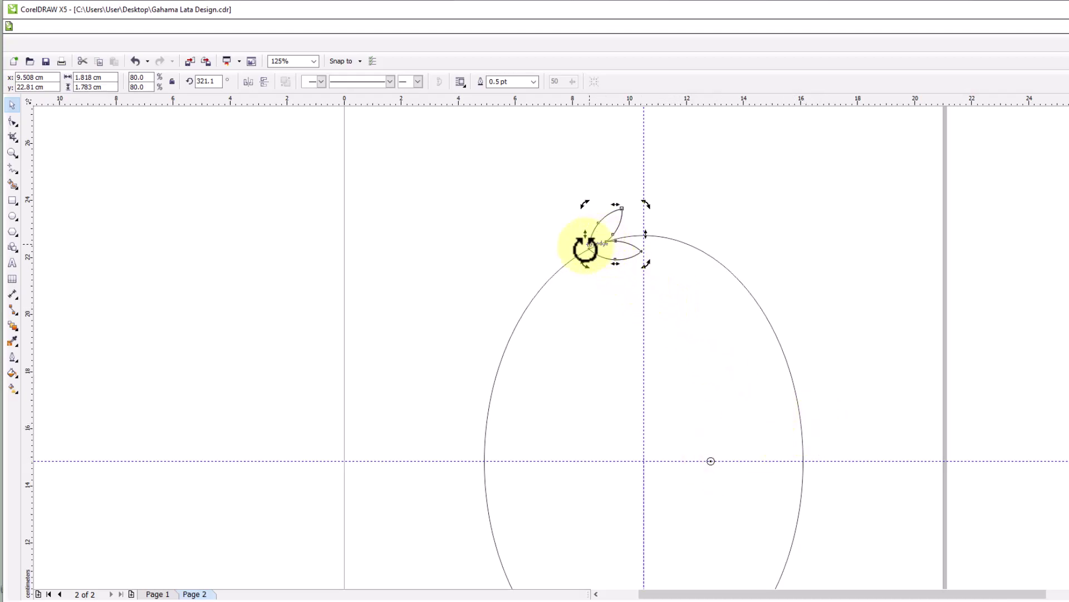
Swing the leaf pair down around the oval's centre and drop a rotated copy
scroll(524, 344, down, 1)
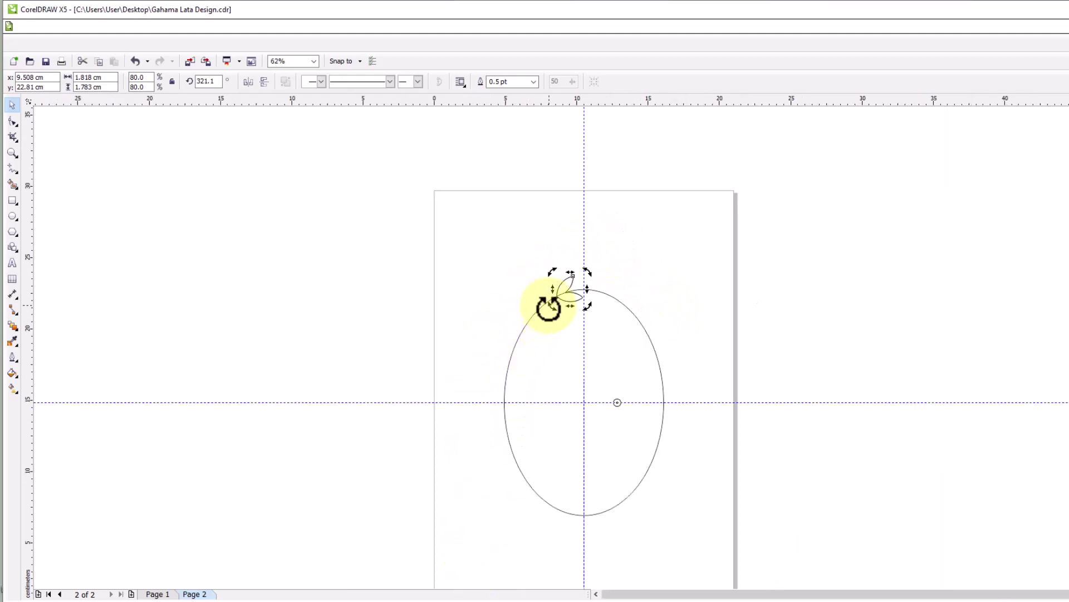
drag(549, 308, 529, 330)
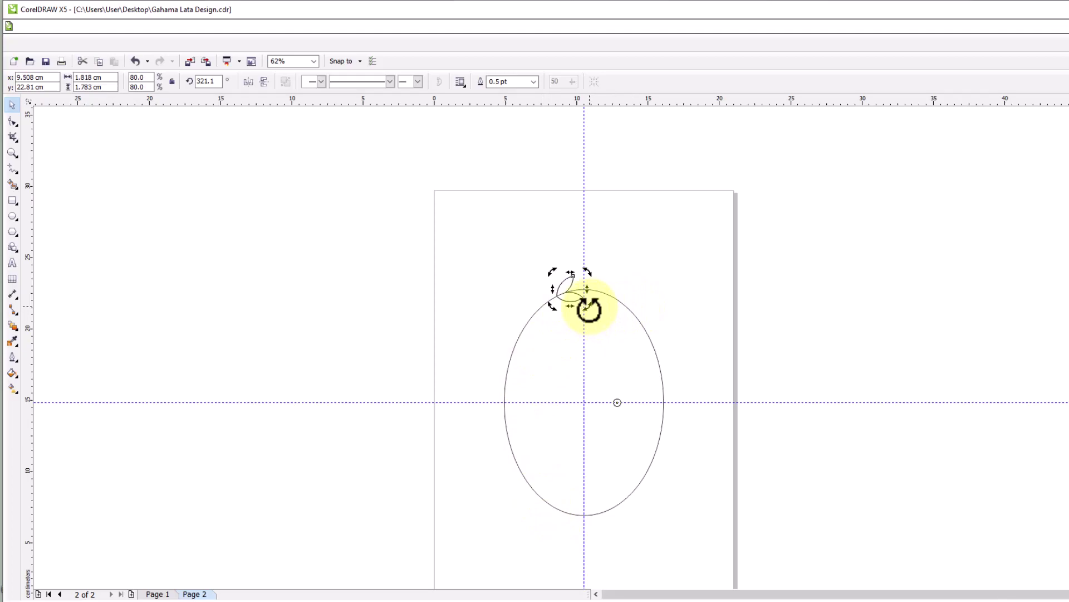
mouse_move(588, 306)
mouse_down()
mouse_move(544, 385)
mouse_move(563, 438)
mouse_move(553, 399)
mouse_move(580, 329)
mouse_move(560, 386)
mouse_move(573, 430)
mouse_move(585, 334)
mouse_move(573, 413)
mouse_move(599, 432)
mouse_move(580, 427)
mouse_move(573, 369)
mouse_move(588, 350)
mouse_move(573, 375)
mouse_move(582, 430)
mouse_move(602, 442)
mouse_move(569, 388)
mouse_move(580, 353)
mouse_move(565, 375)
mouse_move(579, 420)
mouse_move(607, 436)
mouse_move(578, 403)
mouse_move(599, 359)
mouse_move(592, 401)
mouse_move(628, 419)
mouse_move(584, 413)
mouse_move(593, 355)
mouse_up()
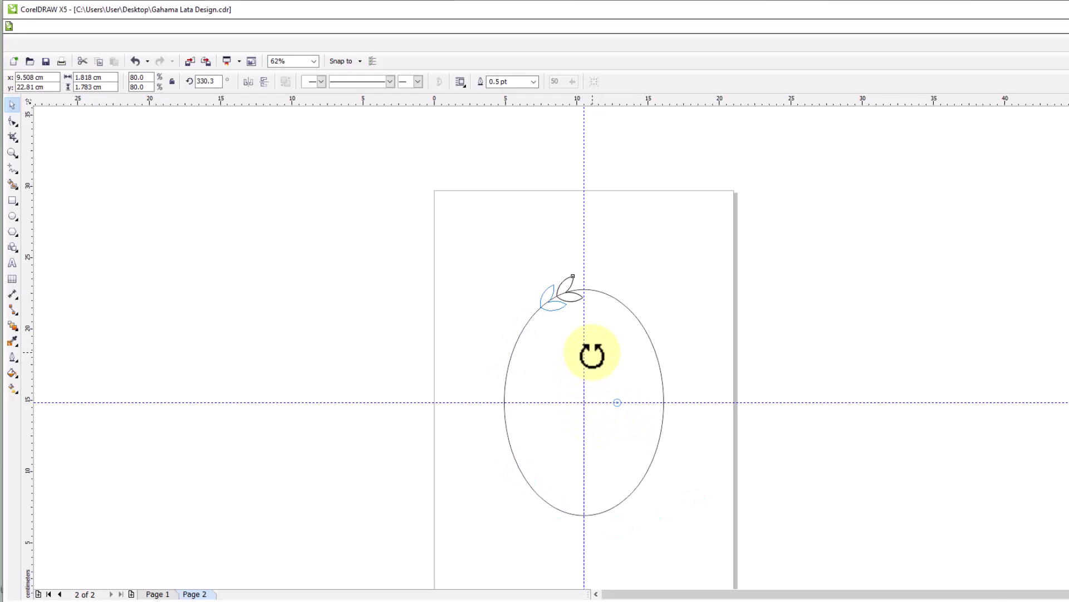
key(ctrl+z)
scroll(593, 355, up, 3)
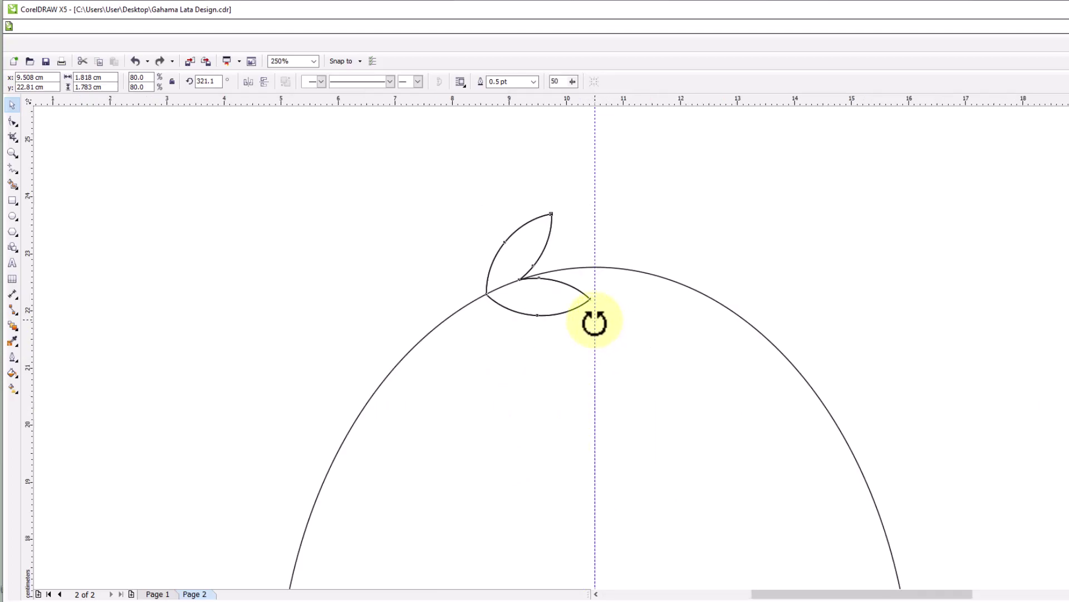
drag(593, 322, 534, 348)
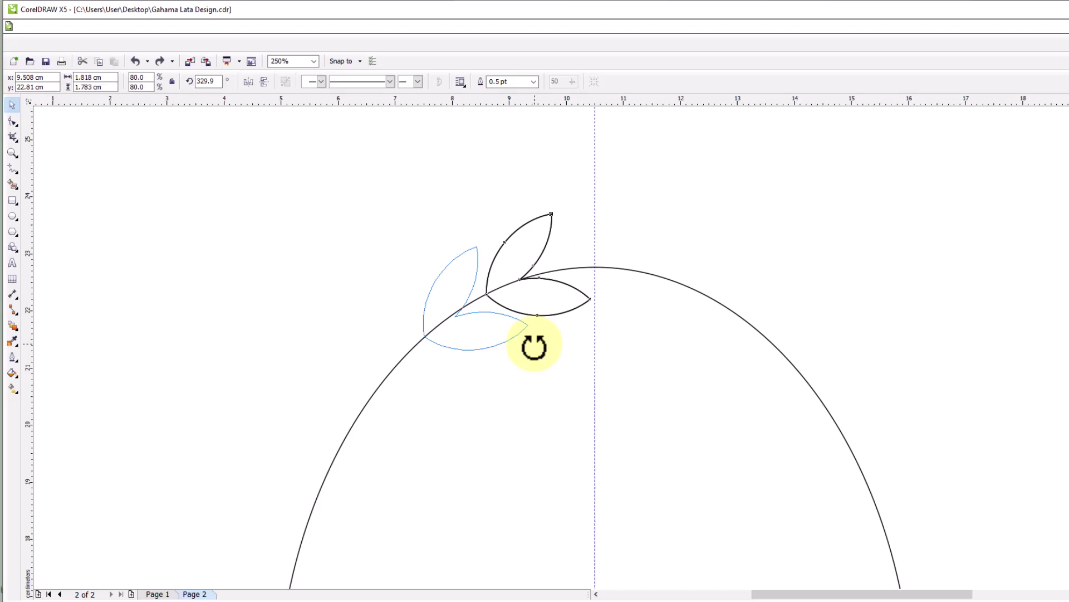
drag(534, 347, 534, 346)
Repeat the rotated leaf copy five times with Ctrl+R down the oval's left side
scroll(535, 276, down, 2)
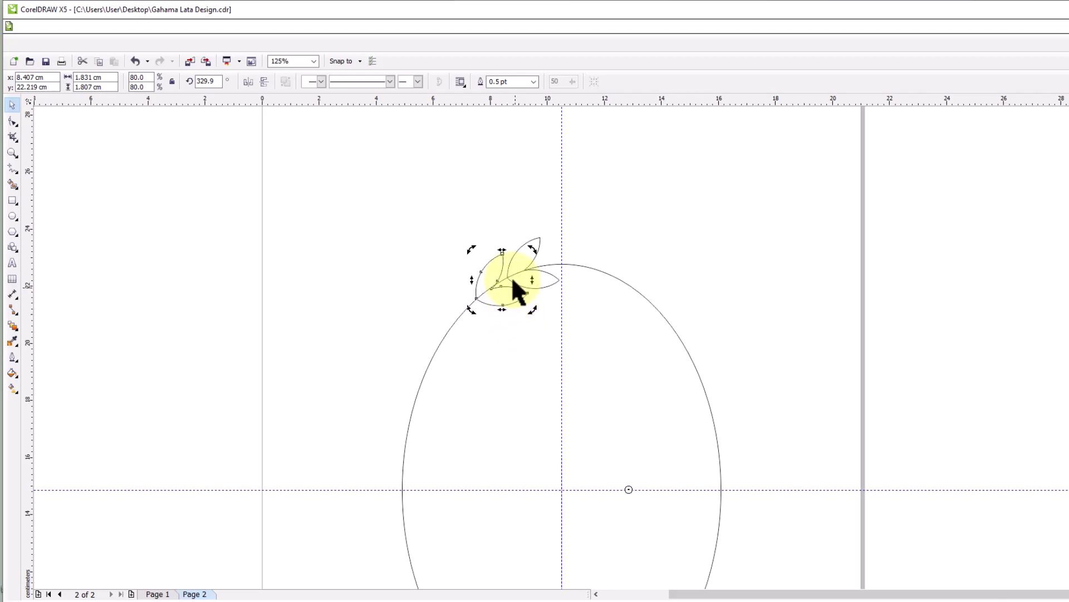
key(ctrl+r)
key(ctrl+r)
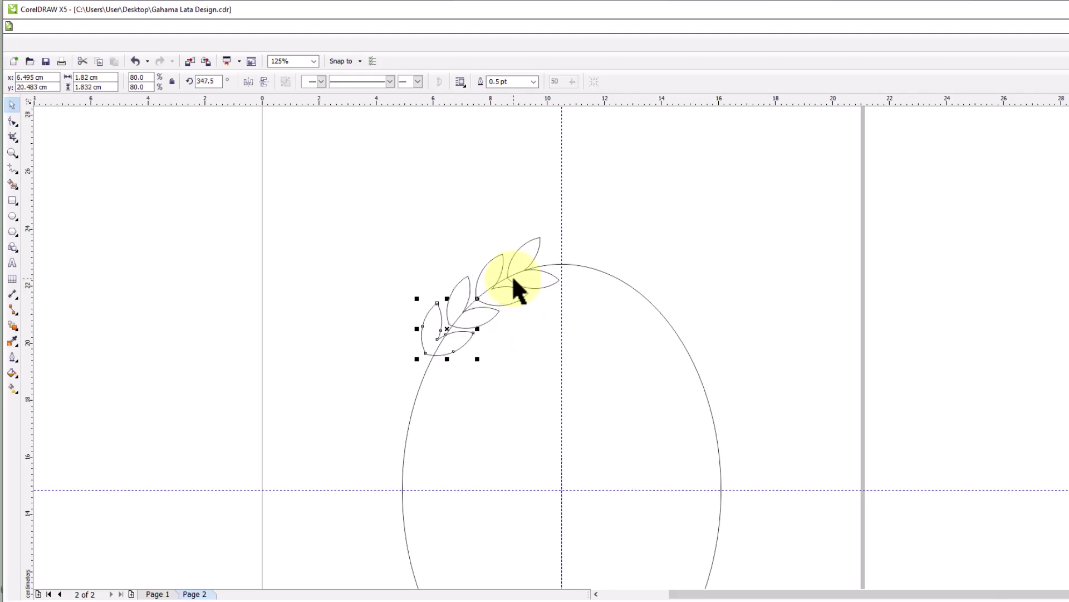
key(ctrl+r)
key(ctrl+r)
key(ctrl+r)
key(ctrl+r)
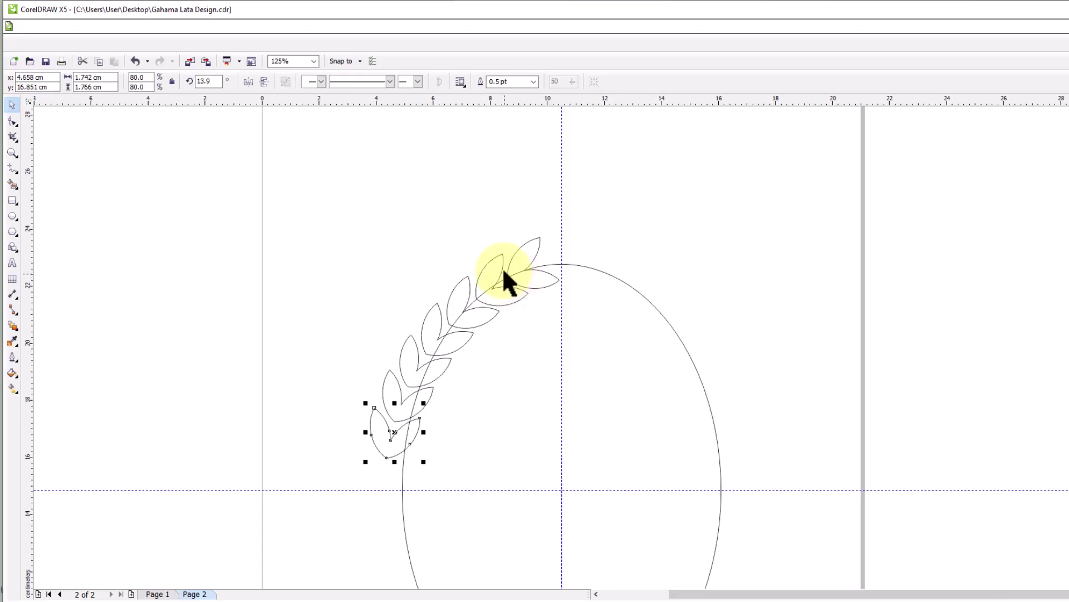
scroll(514, 279, down, 1)
key(ctrl+r)
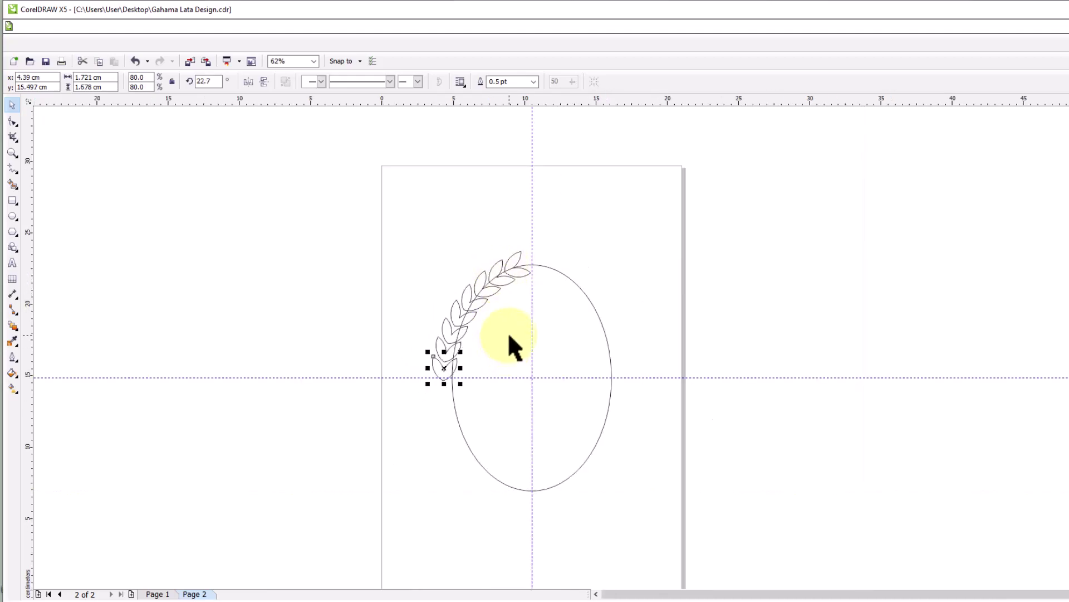
key(ctrl+r)
key(ctrl+r)
key(ctrl+r)
key(ctrl+r)
key(ctrl+r)
key(ctrl+r)
key(ctrl+r)
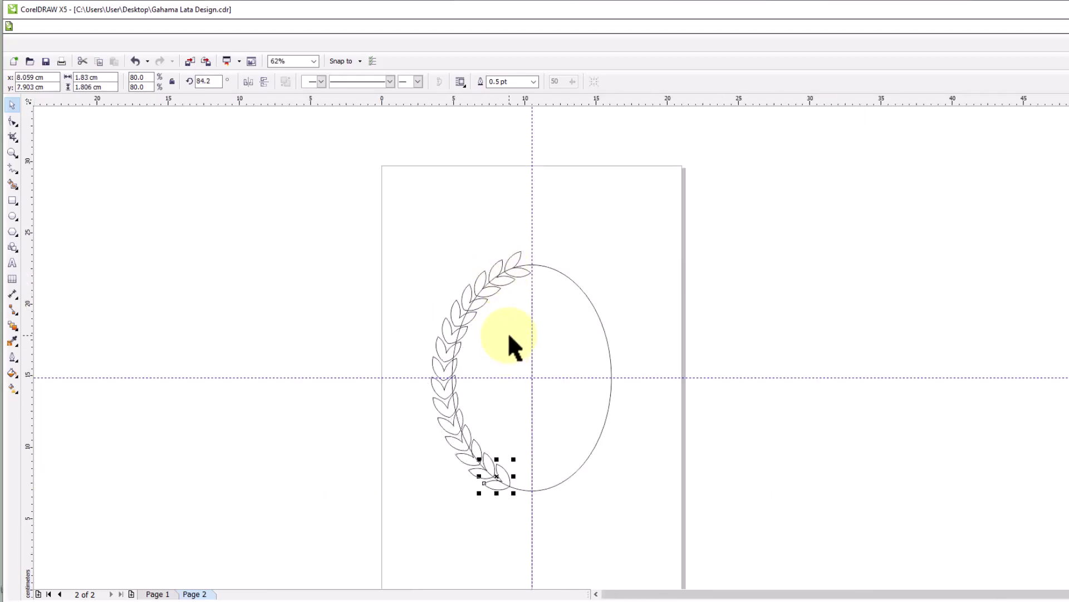
key(ctrl+r)
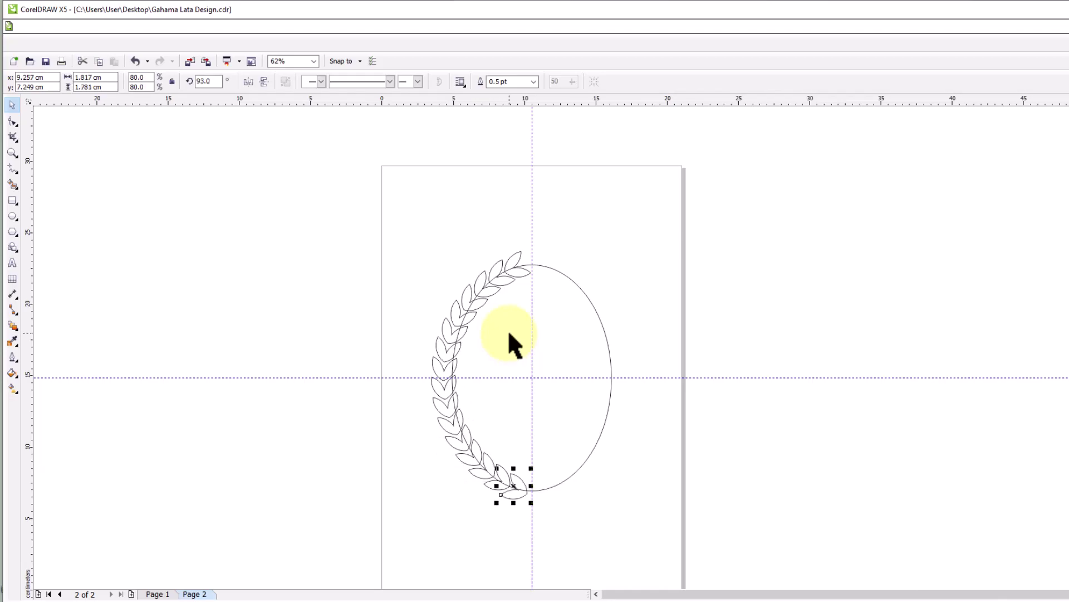
Delete the large guide oval, leaving only the leaf branch
click(601, 324)
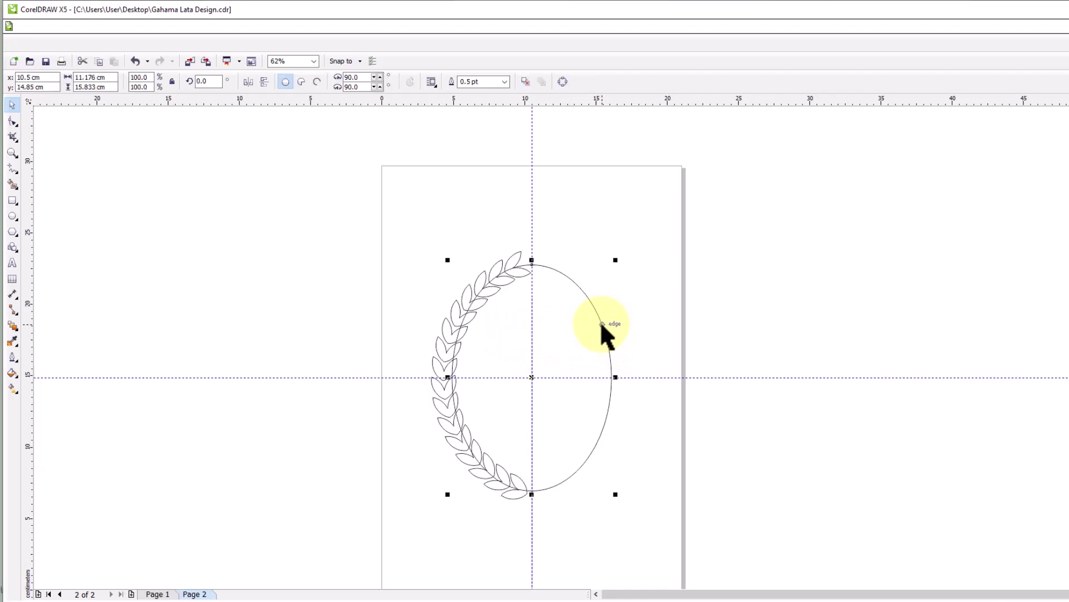
key(Delete)
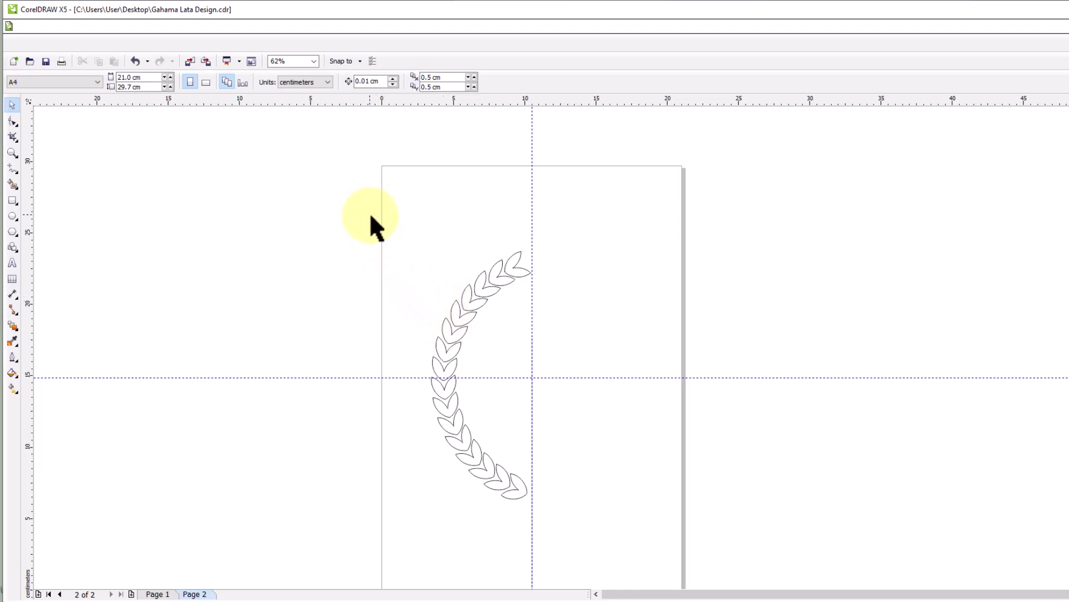
drag(351, 205, 564, 539)
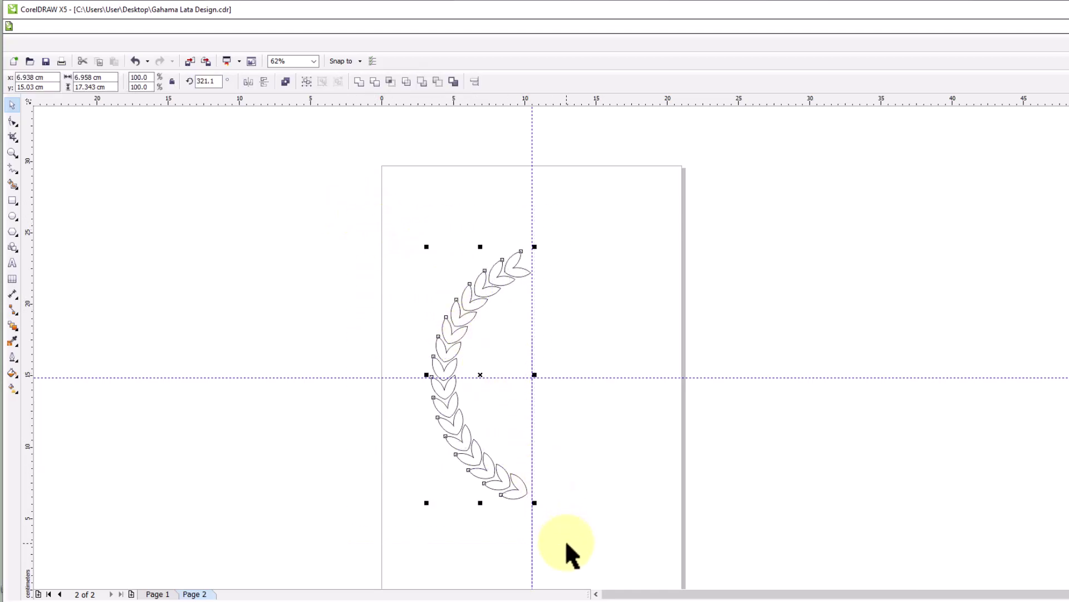
click(286, 351)
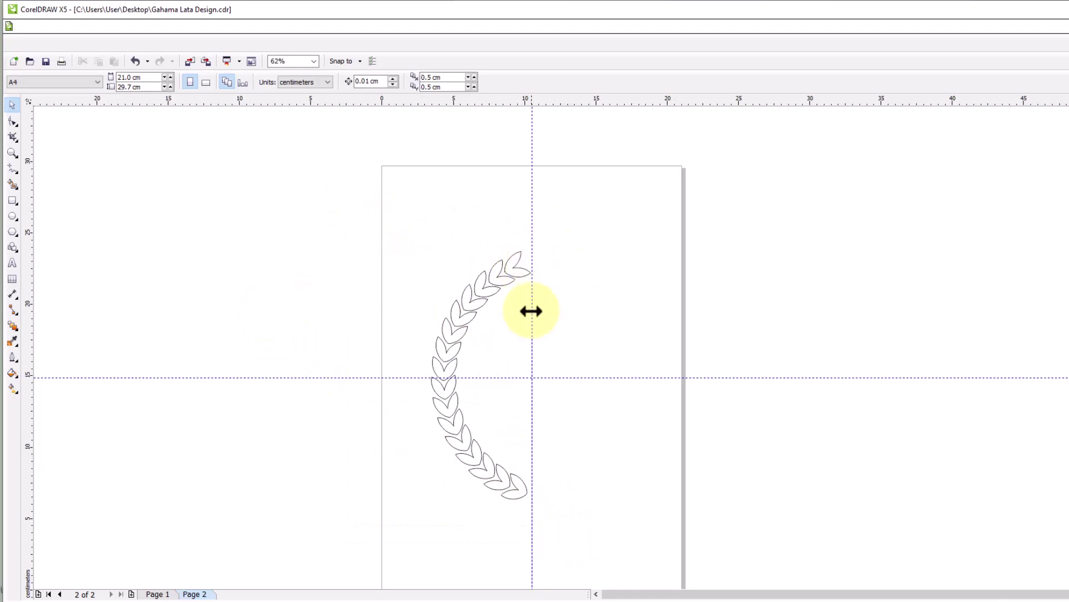
Undo two accidental leaf moves and marquee-select every leaf in the arc
drag(512, 268, 549, 230)
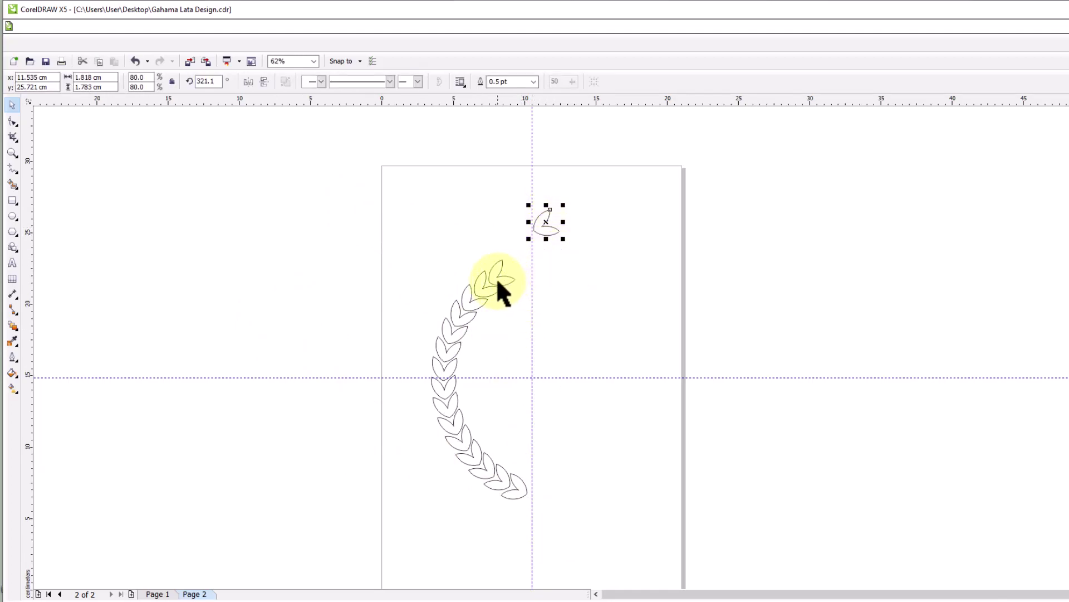
drag(498, 279, 593, 277)
key(ctrl+z)
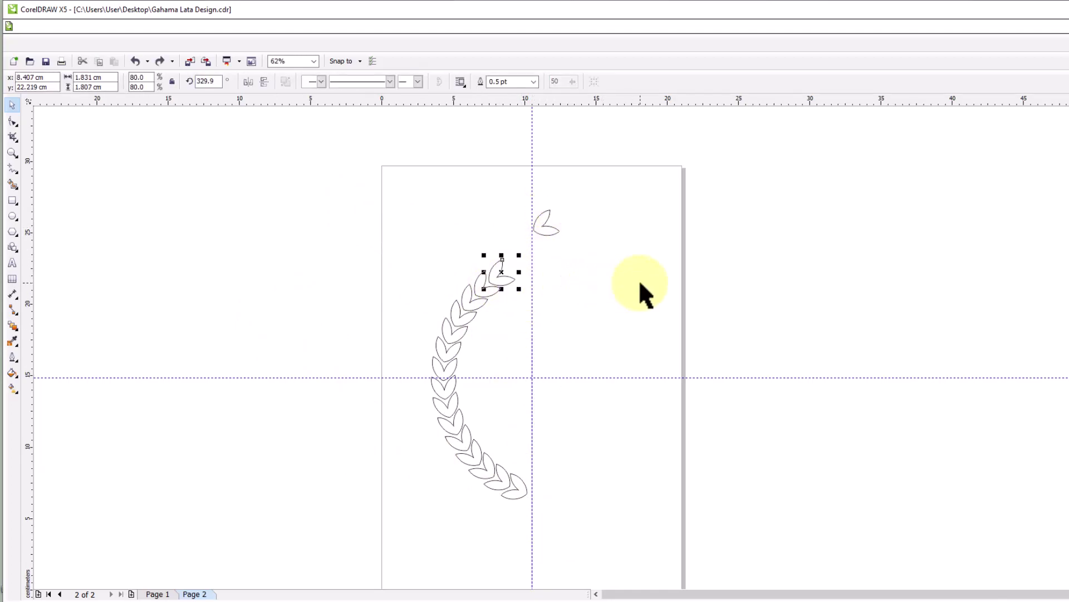
key(ctrl+z)
click(764, 282)
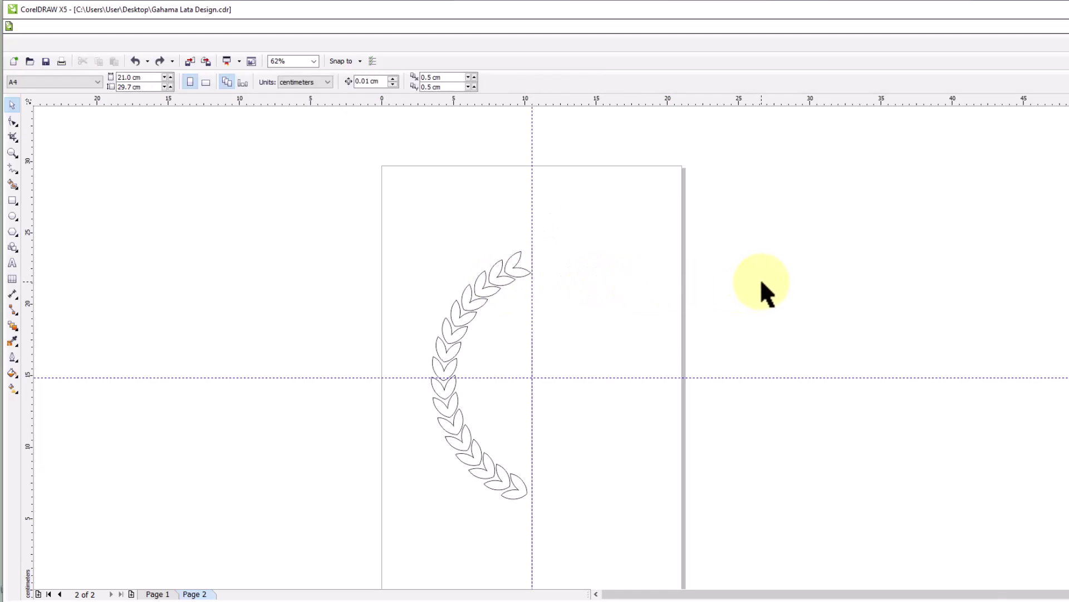
drag(354, 215, 592, 504)
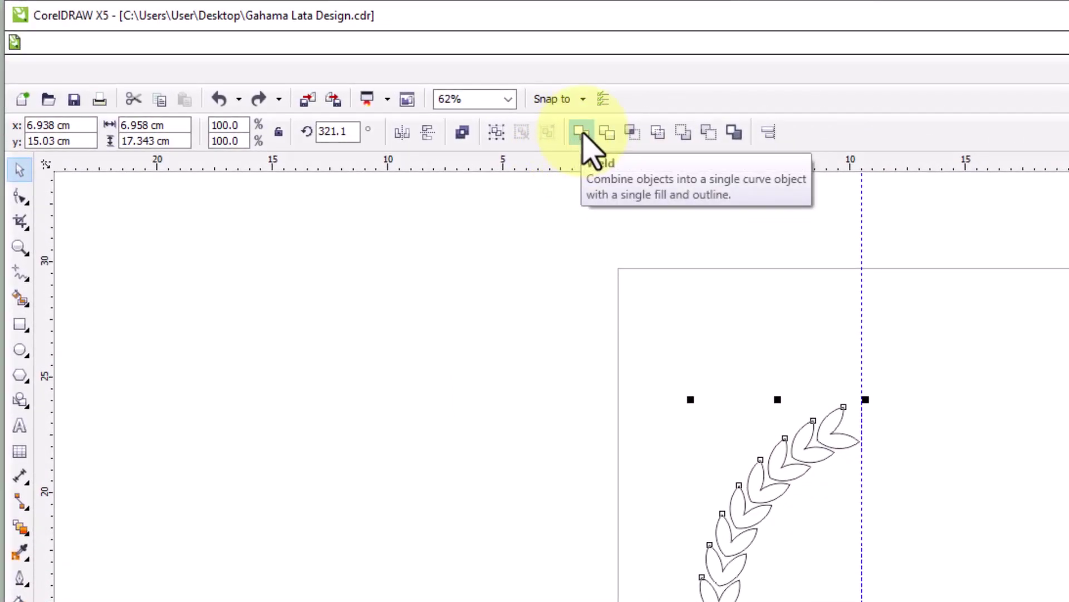
Weld all the arc's leaves into a single curve and reselect it
click(582, 133)
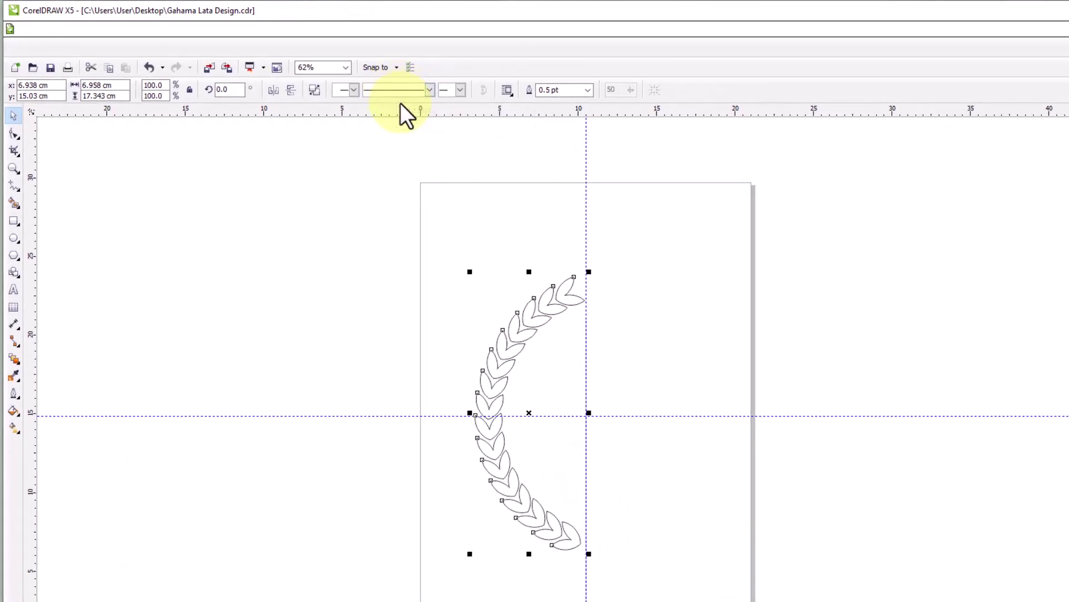
click(330, 299)
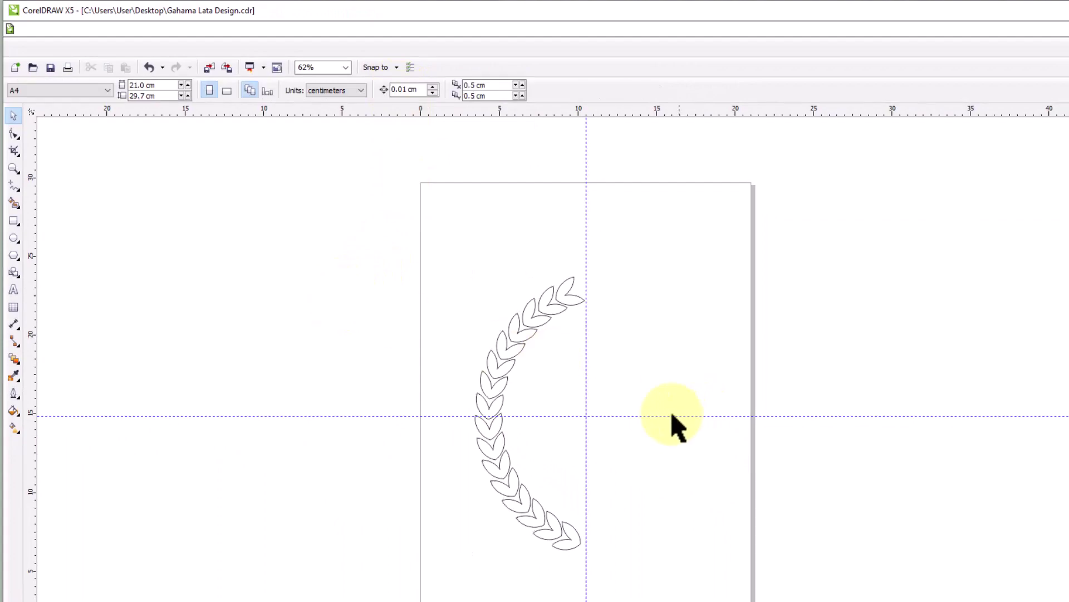
click(575, 306)
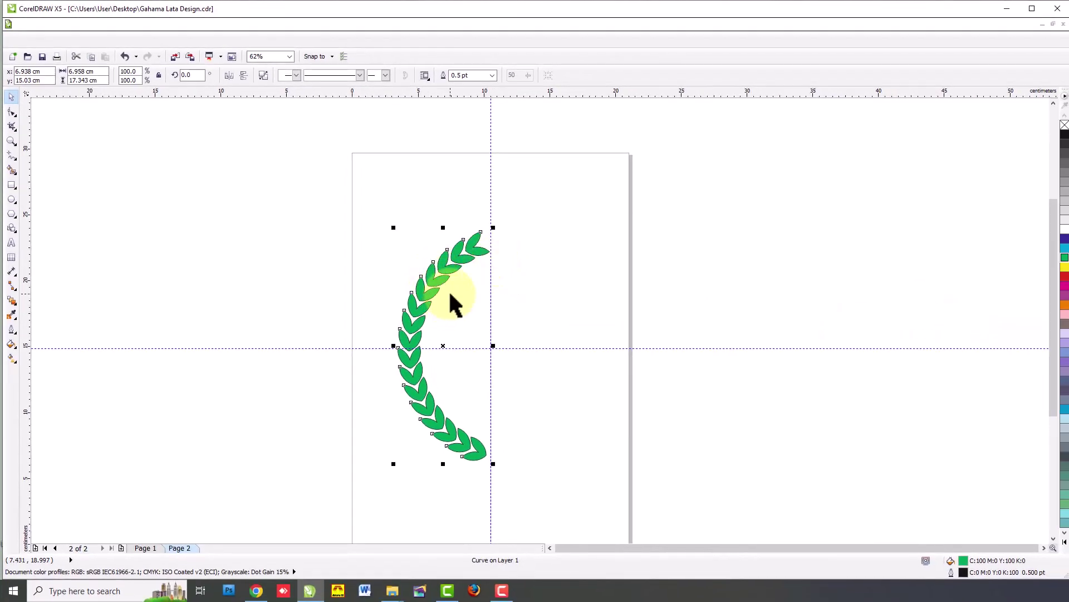
Set the green leaf branch's outline to None using the palette's X swatch
scroll(449, 266, up, 4)
scroll(450, 267, up, 2)
scroll(449, 267, up, 2)
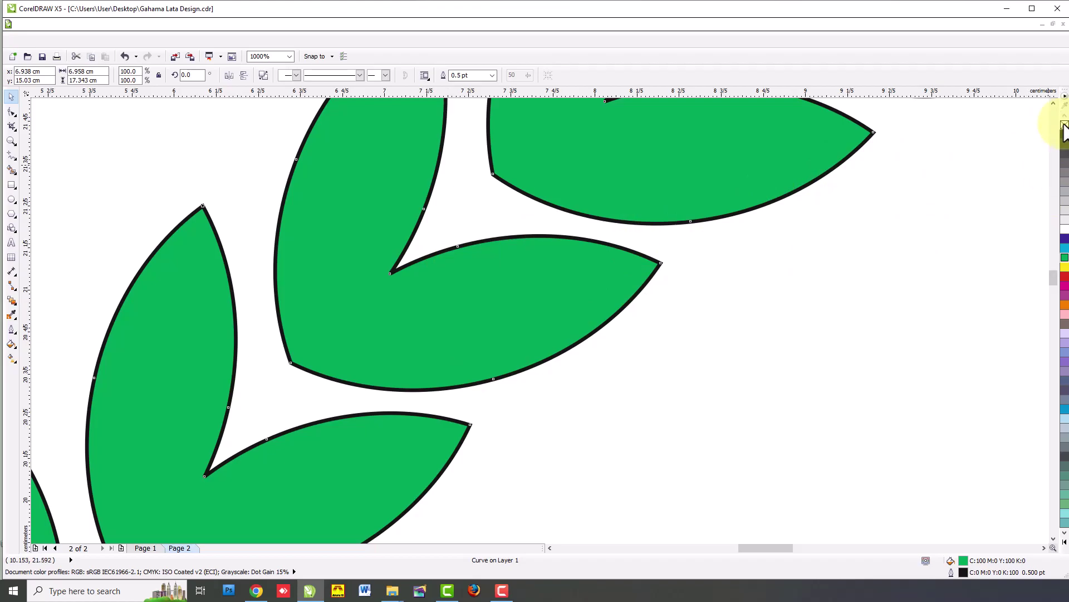
right_click(1064, 125)
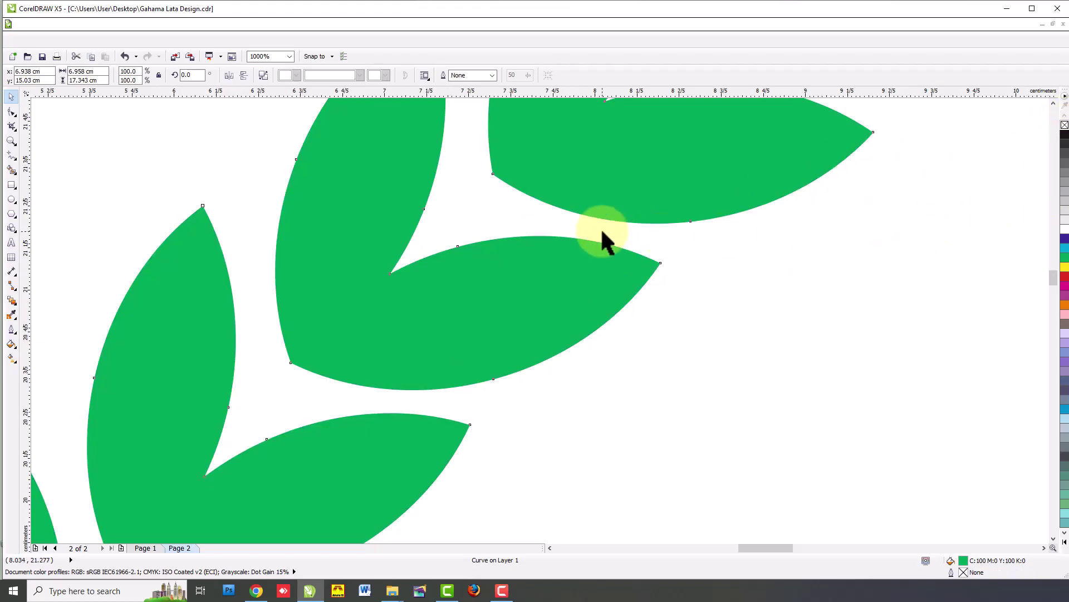
scroll(590, 234, down, 6)
scroll(559, 228, down, 2)
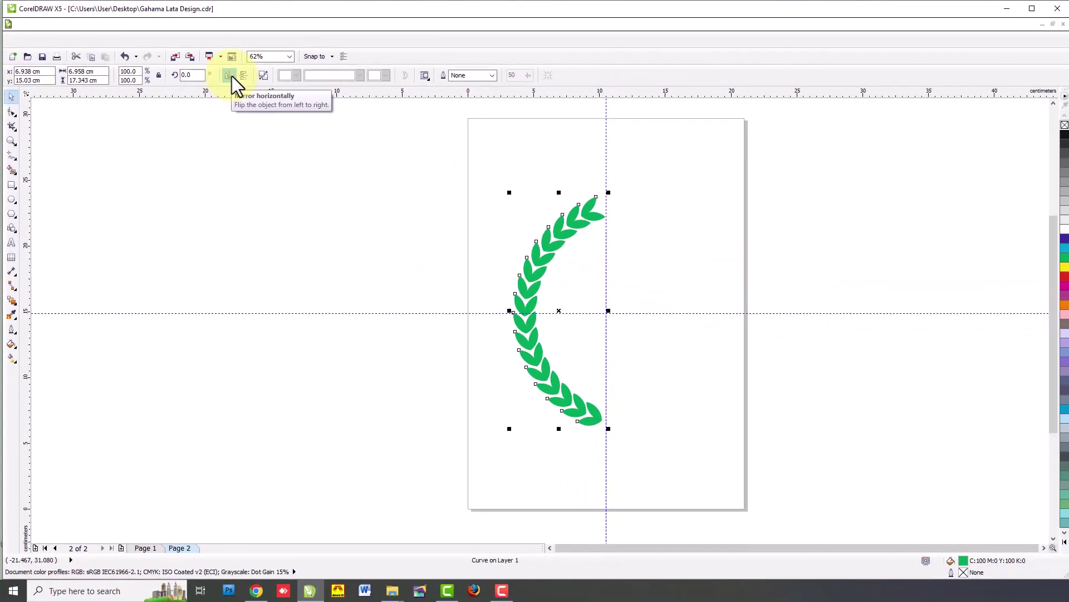
Make a horizontally mirrored copy of the branch and place it on the right
click(229, 76)
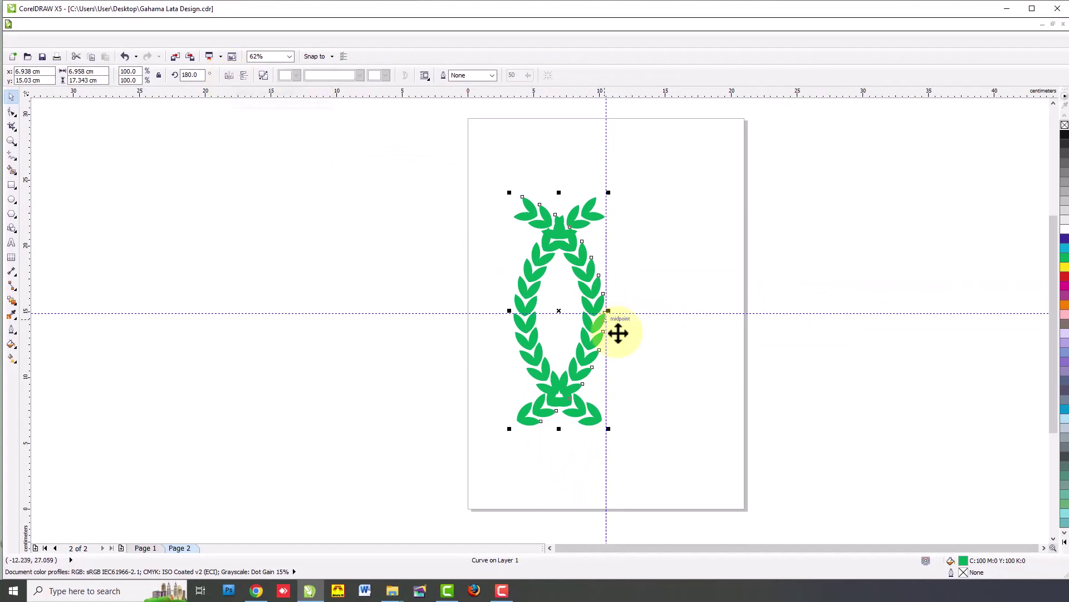
drag(591, 307, 690, 316)
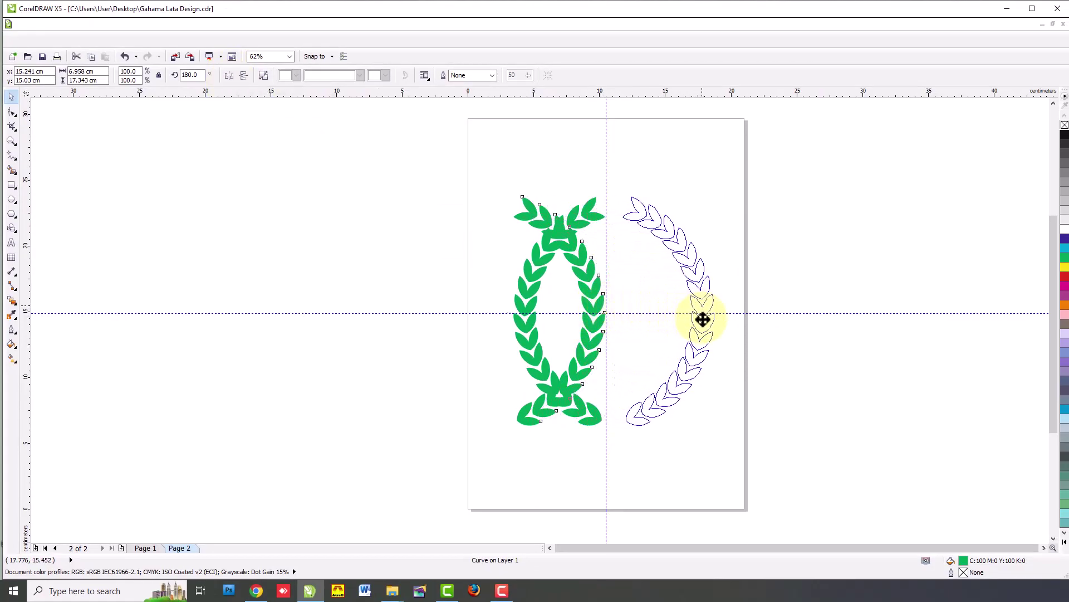
drag(690, 316, 715, 315)
Select both laurel halves, undoing stray moves, and weld them into one curve
drag(423, 162, 802, 471)
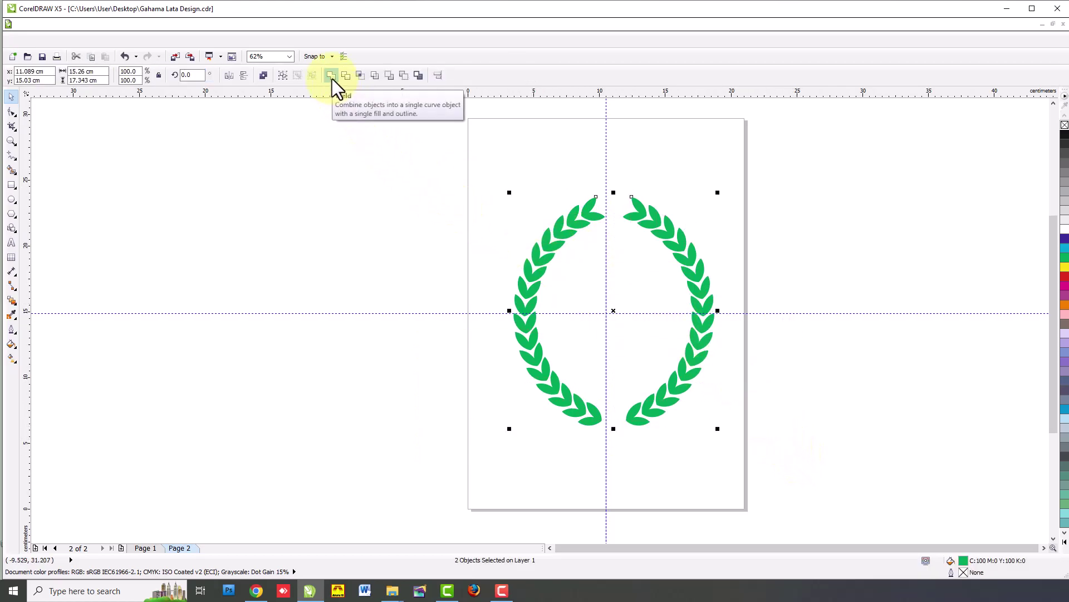
drag(648, 219, 708, 186)
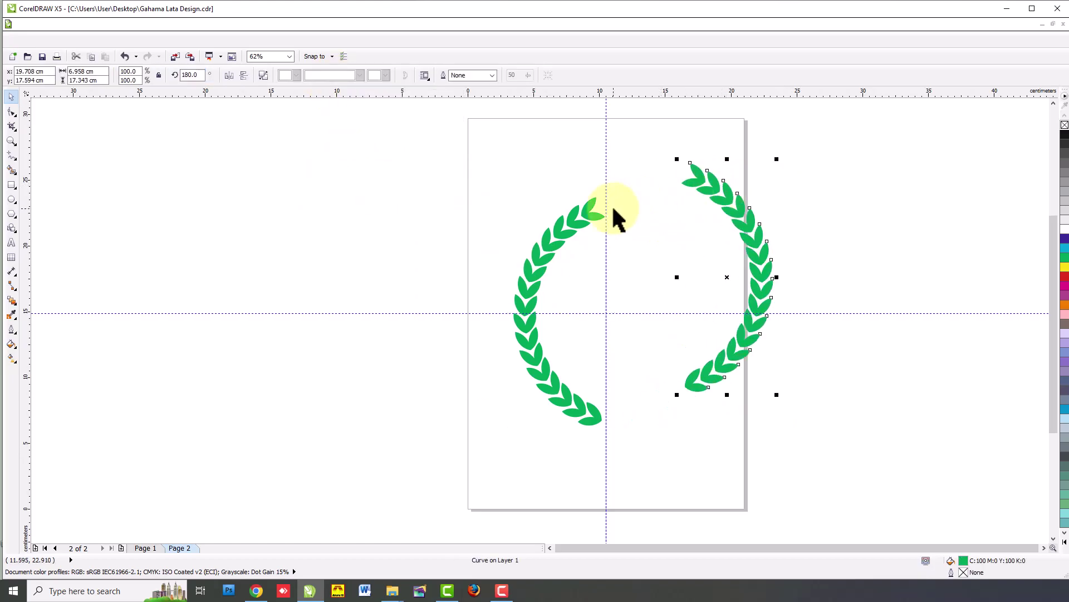
drag(590, 217, 497, 169)
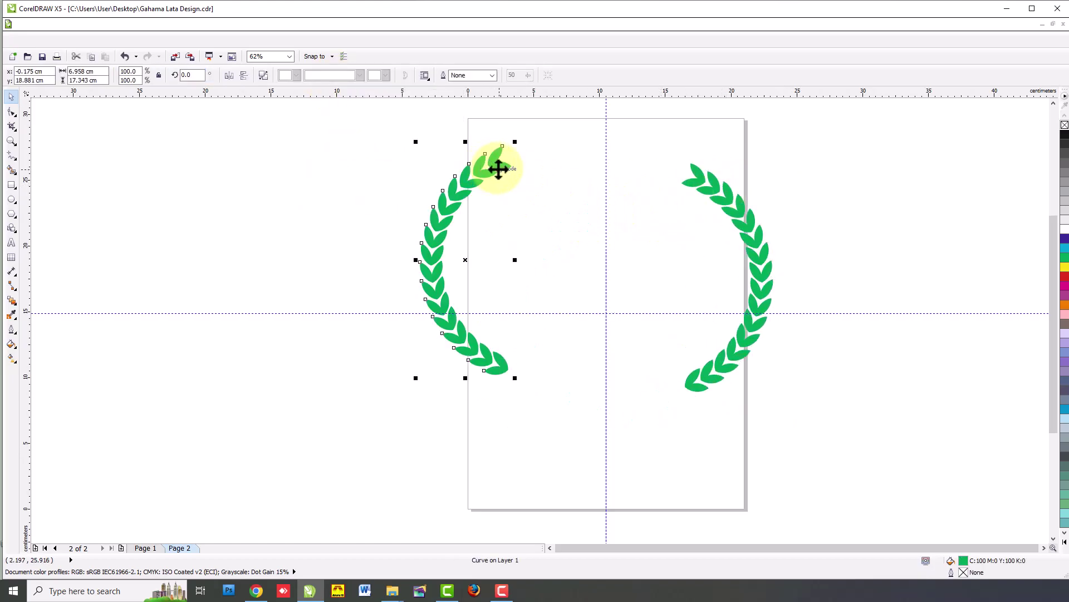
key(ctrl+z)
key(ctrl+z)
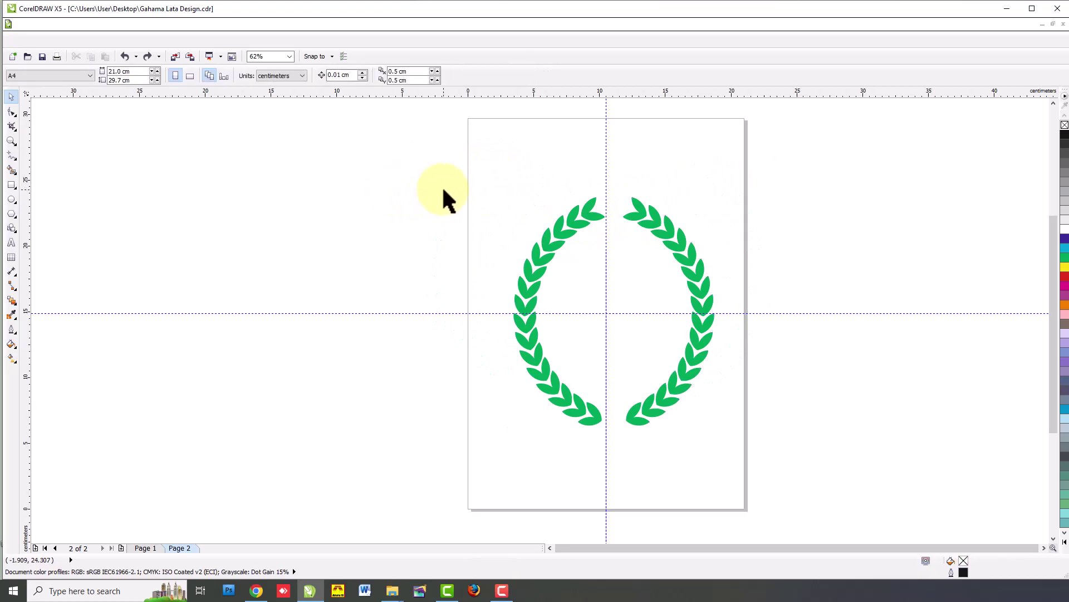
drag(401, 160, 791, 475)
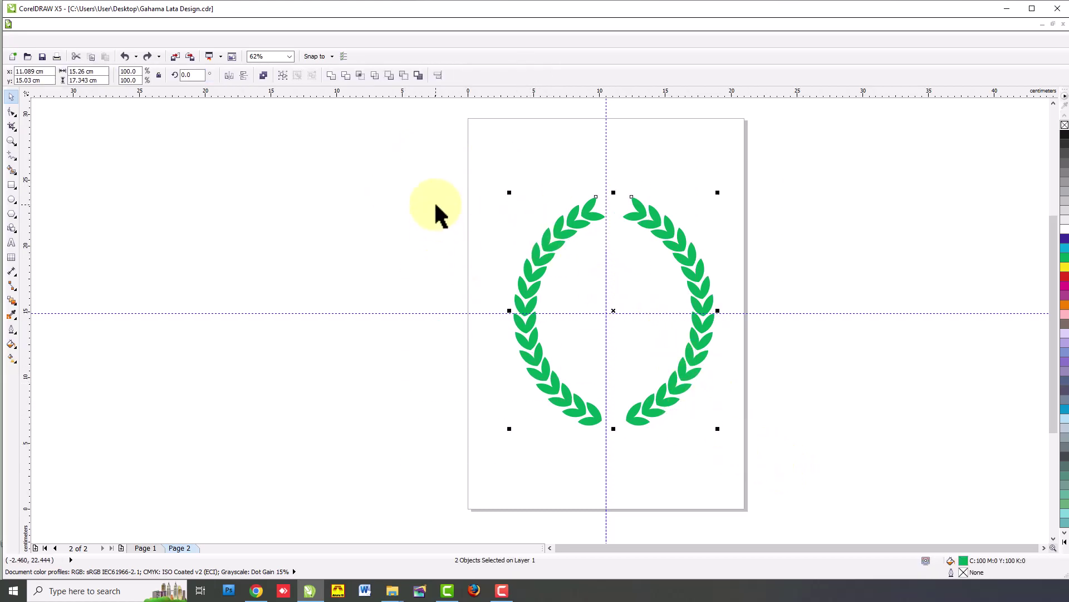
click(332, 77)
Reselect the wreath, try a cyan fill, then set it back to green
click(306, 167)
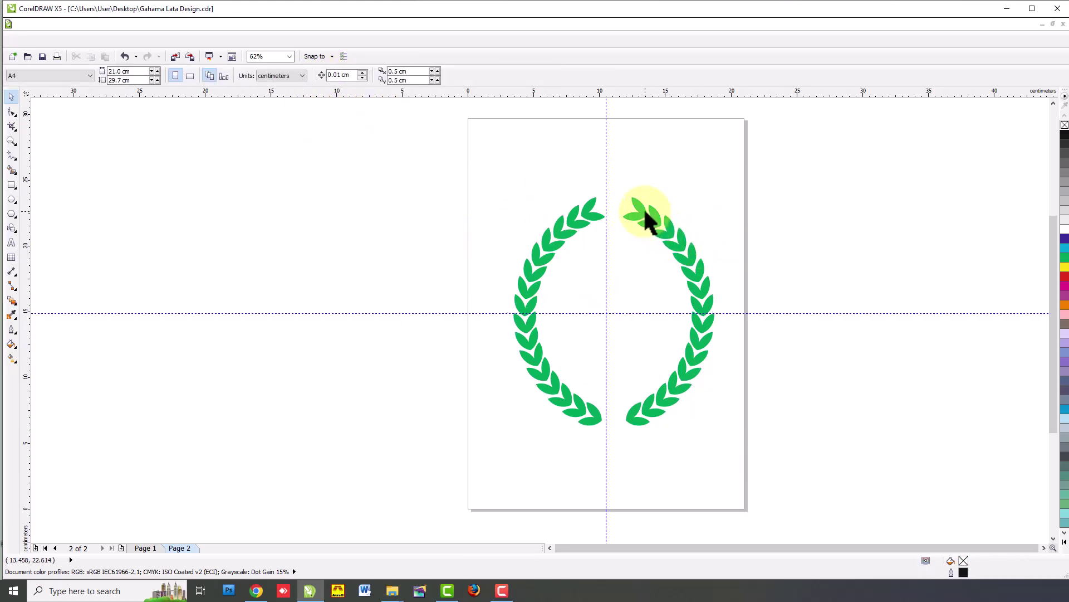
click(648, 218)
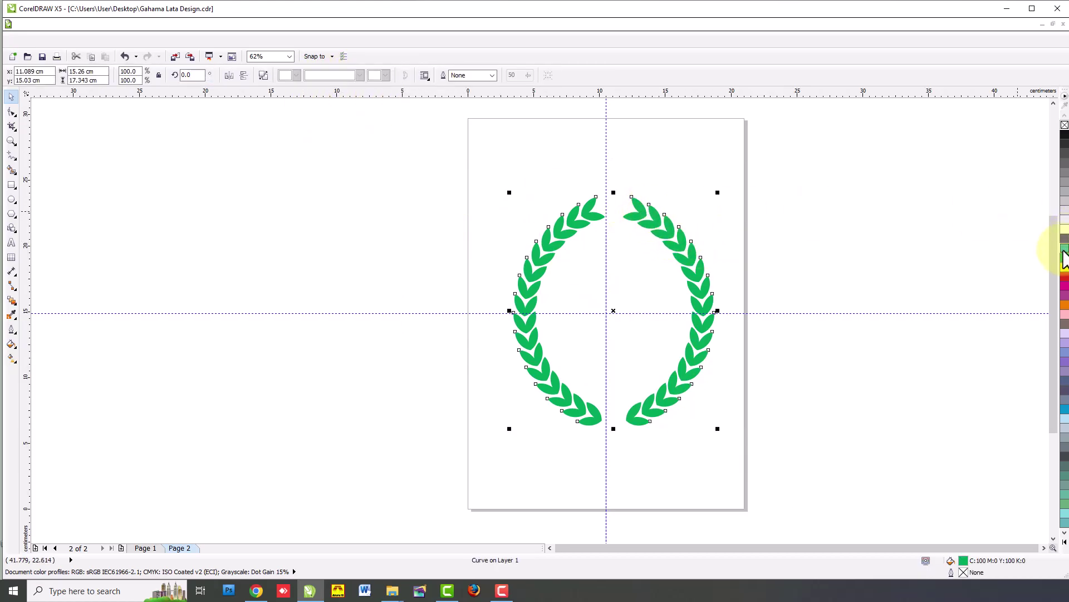
click(1064, 259)
click(1064, 257)
Scale the wreath down proportionally to about 63.6% using its corner handles
key(p)
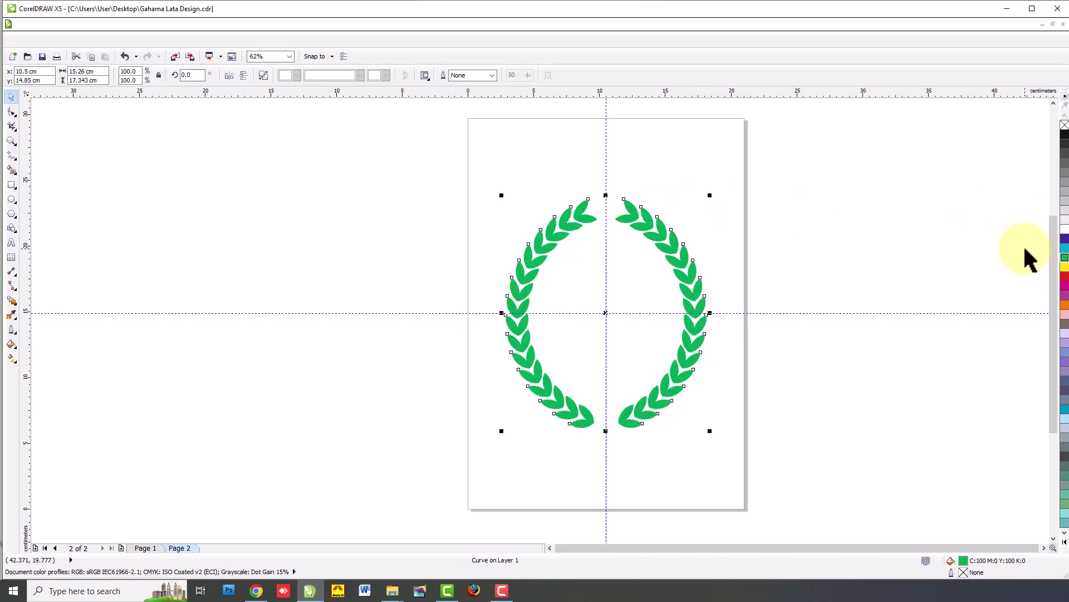
click(846, 240)
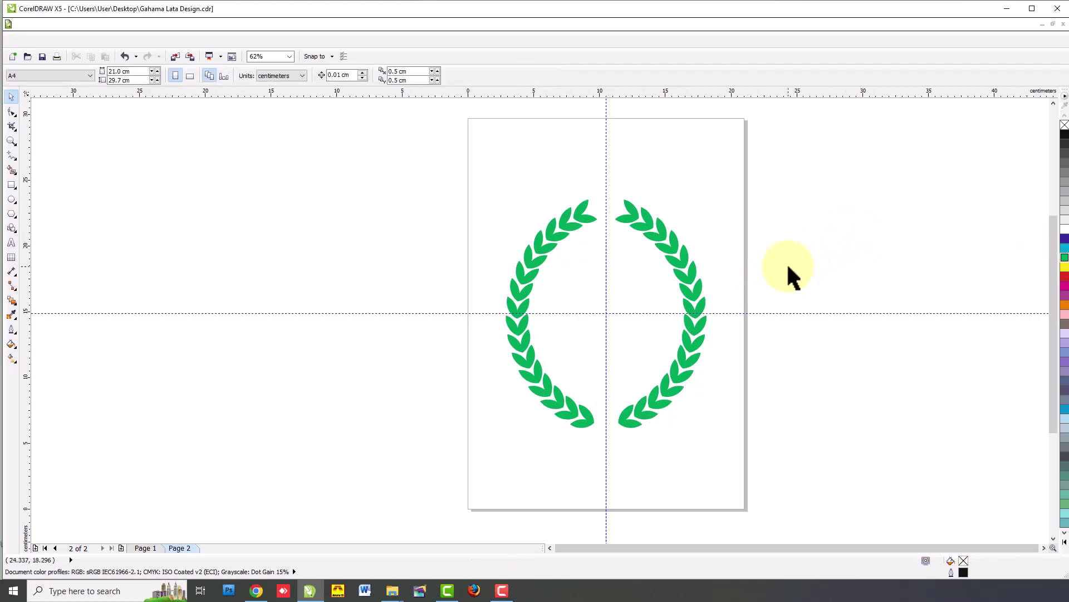
click(684, 266)
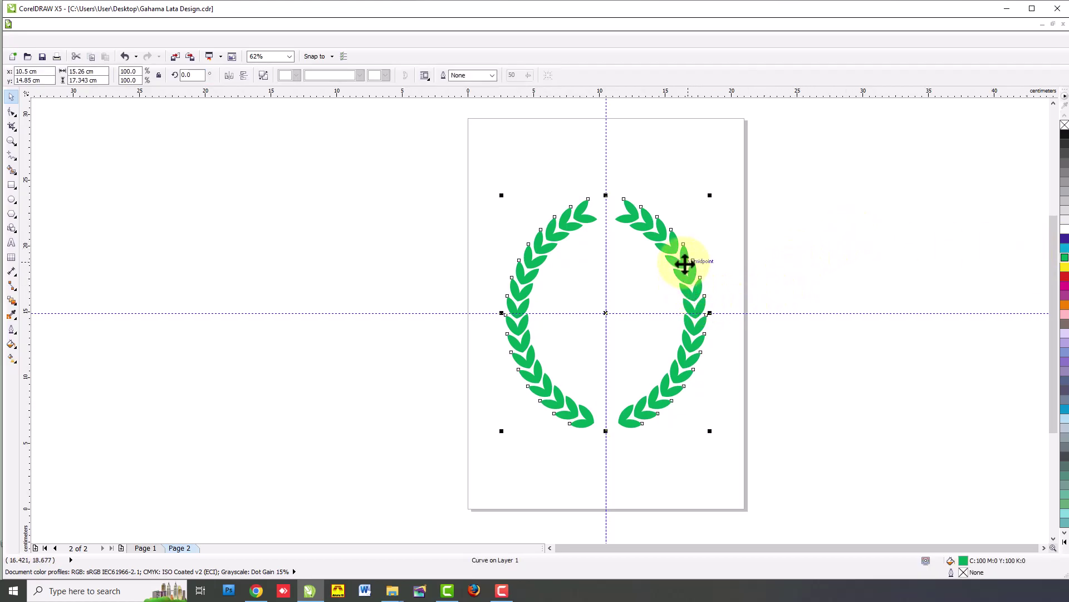
drag(709, 430, 676, 394)
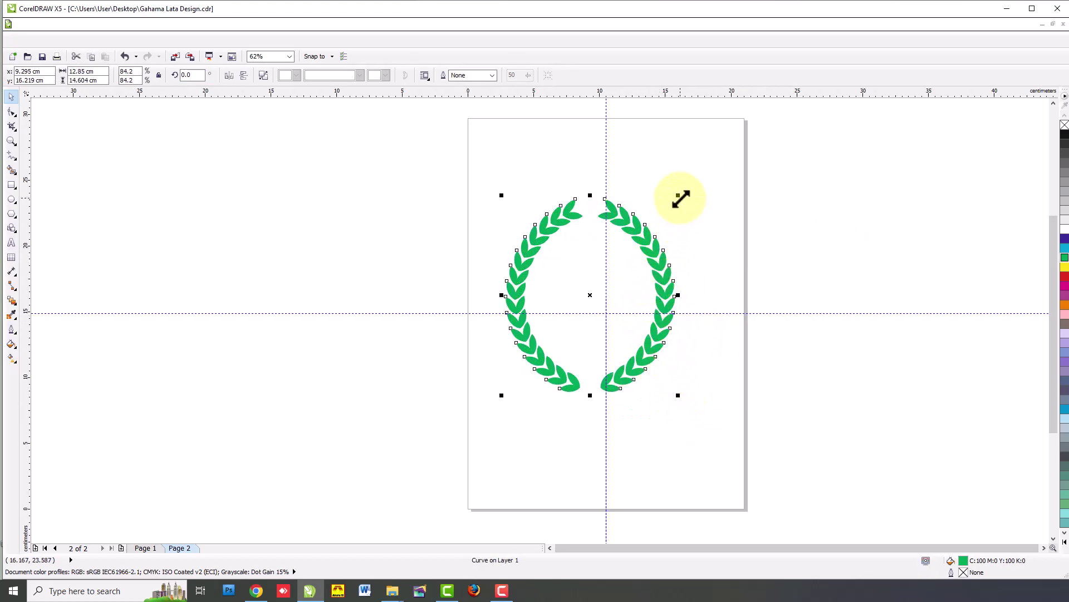
drag(681, 196, 637, 245)
drag(622, 303, 648, 301)
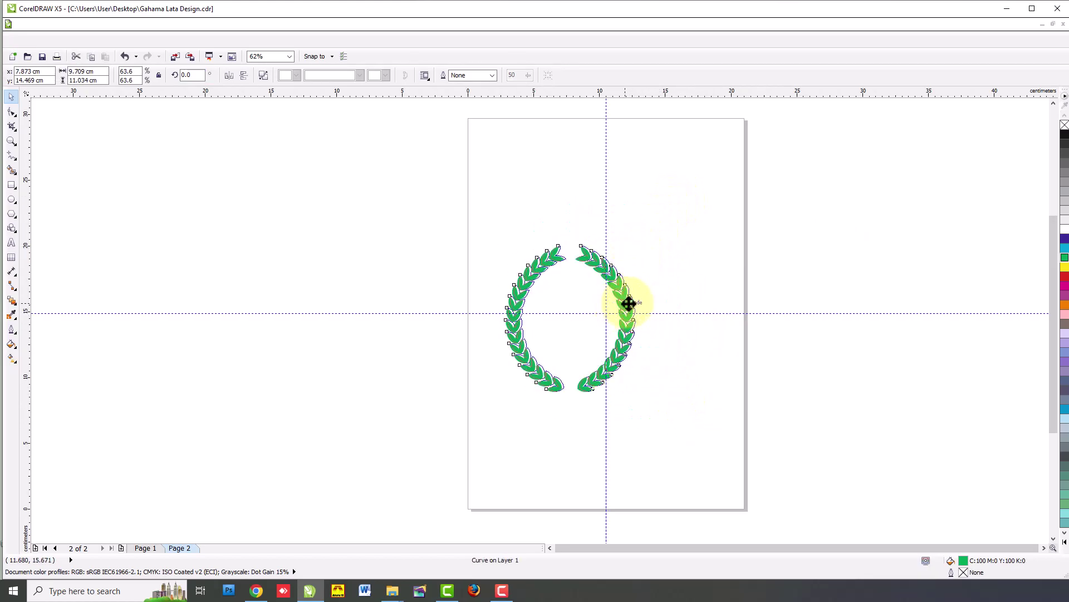
Centre the resized wreath on the page where the guidelines cross
scroll(624, 313, up, 2)
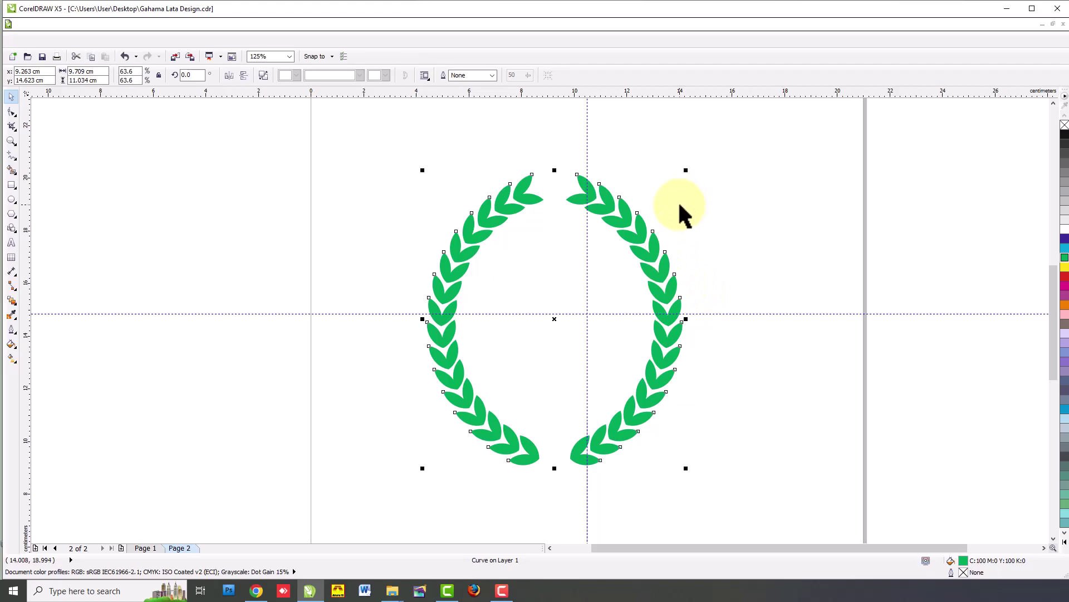
scroll(616, 251, down, 2)
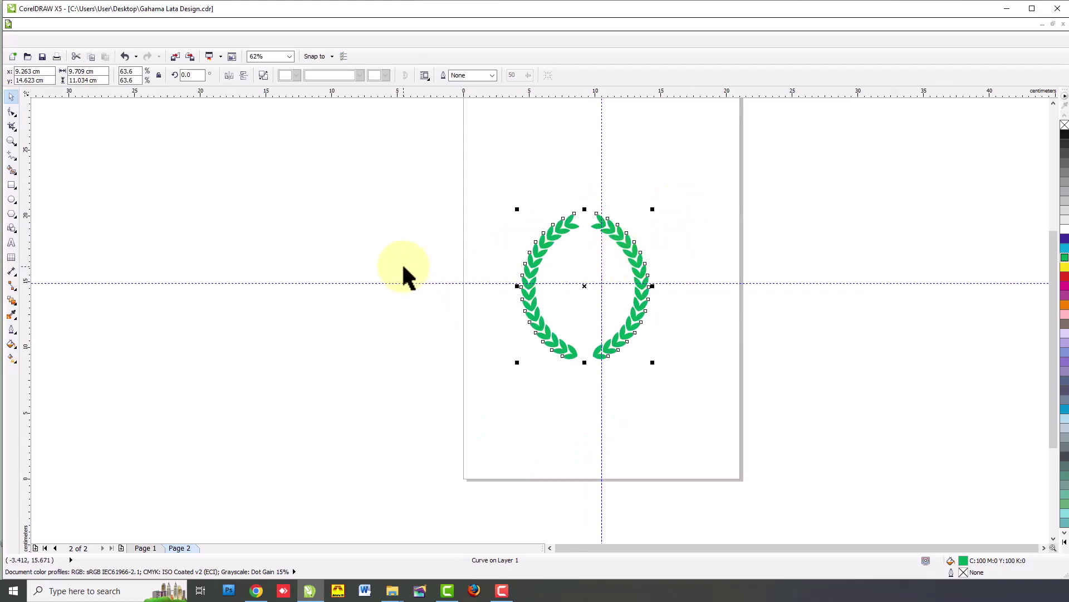
click(407, 274)
click(638, 261)
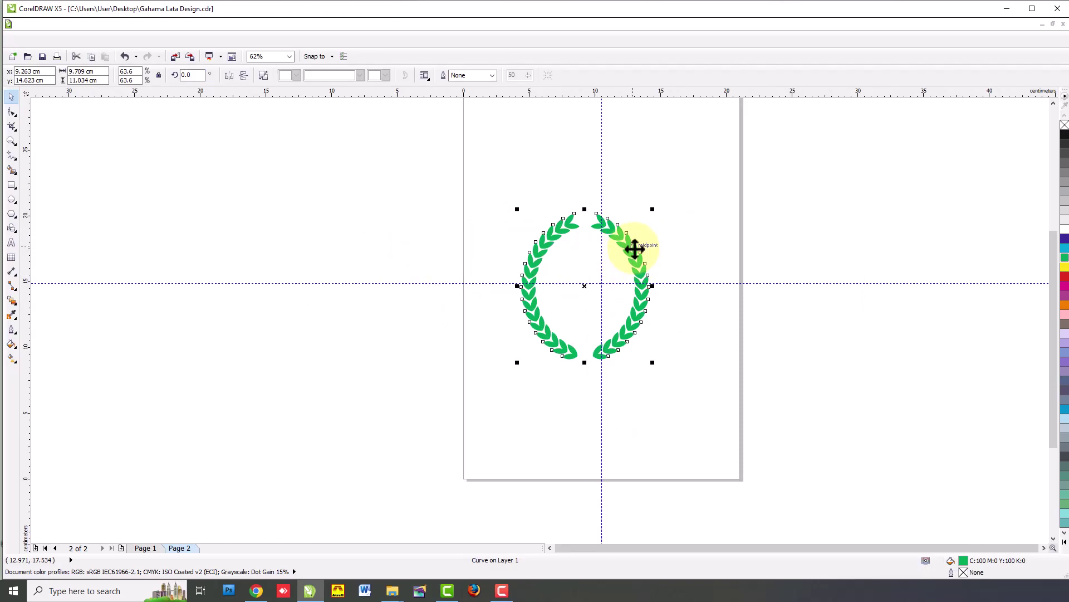
key(p)
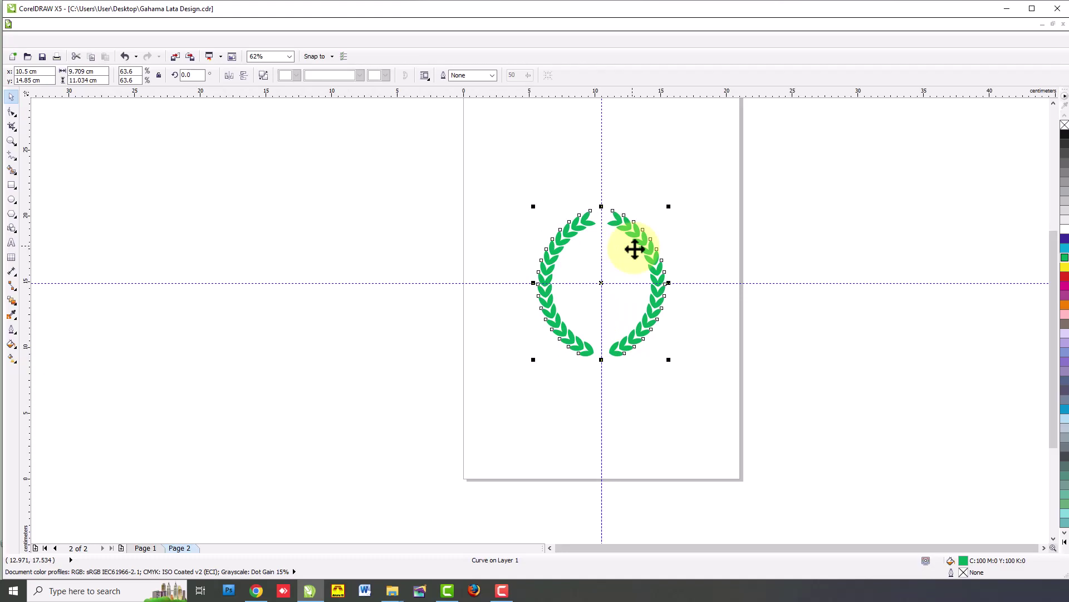
click(412, 240)
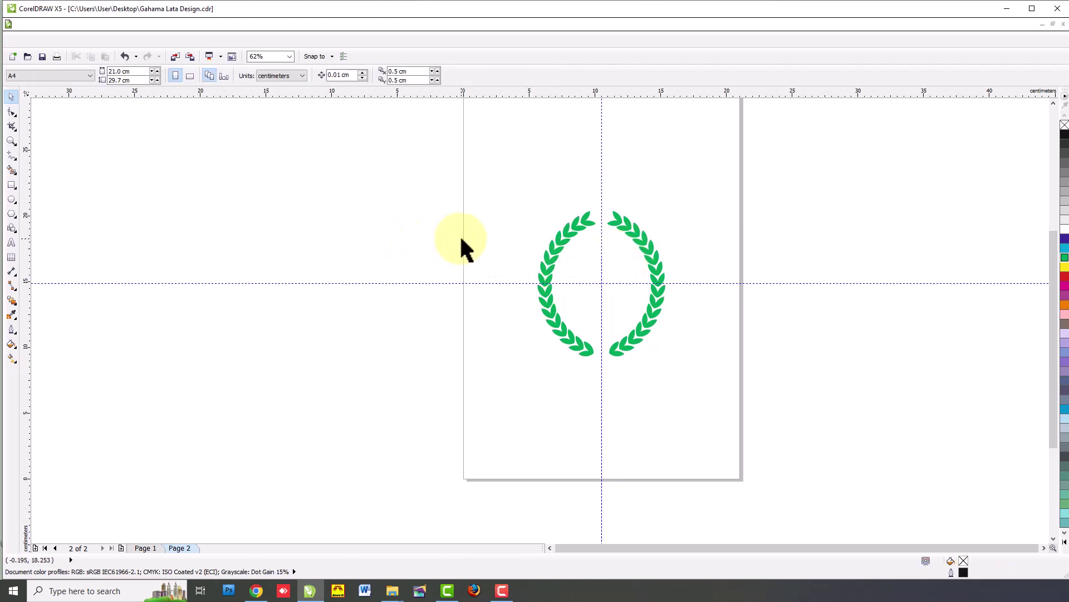